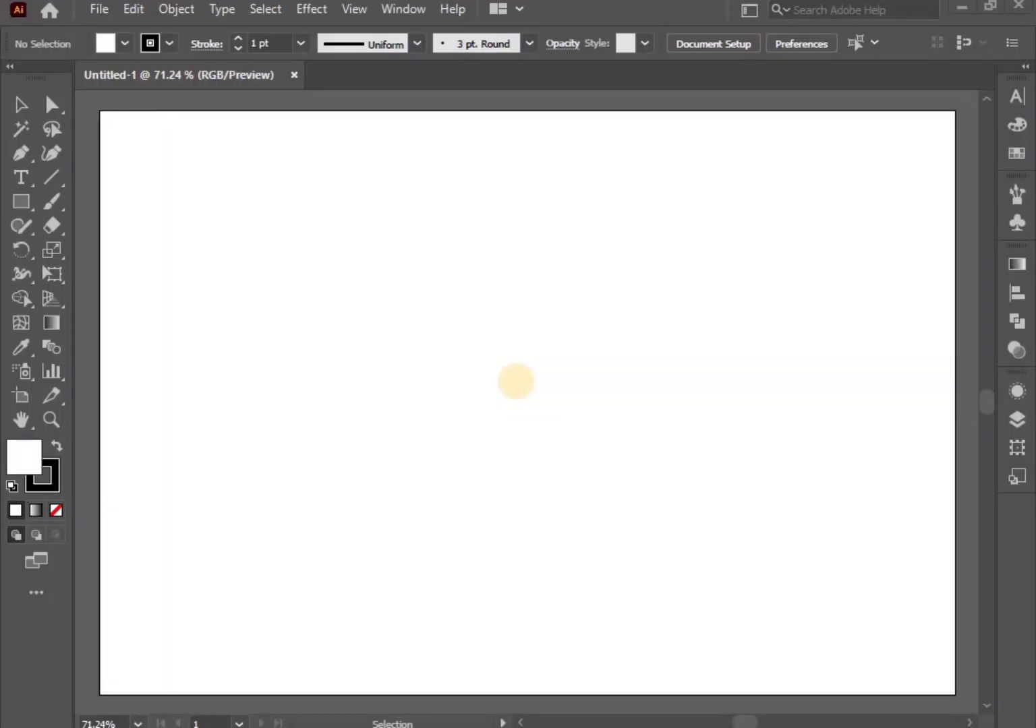
# - At actual-size view, draw a square near the artboard centre with no fill
pyautogui.hotkey('ctrl', '1')
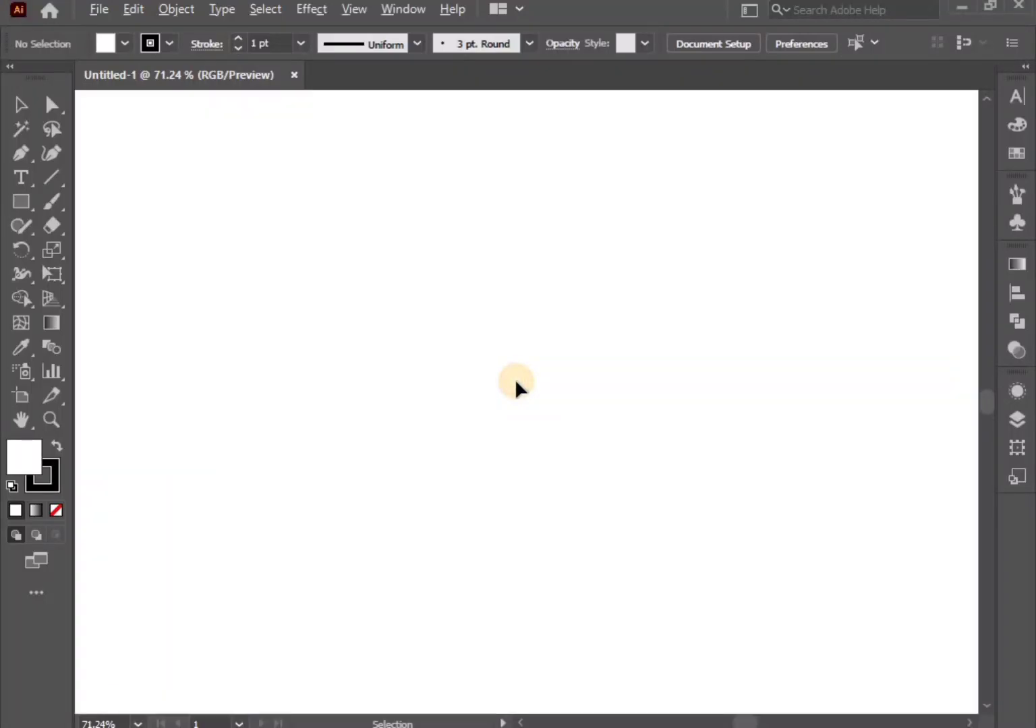
pyautogui.click(27, 205)
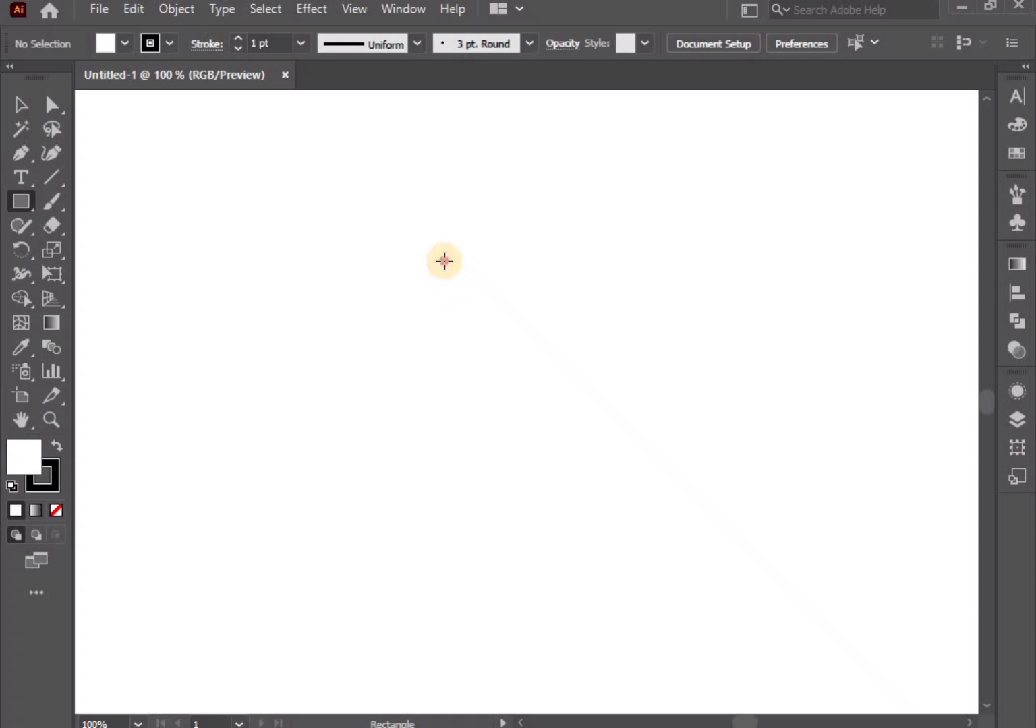
pyautogui.moveTo(444, 261); pyautogui.dragTo(650, 517)
pyautogui.click(18, 104)
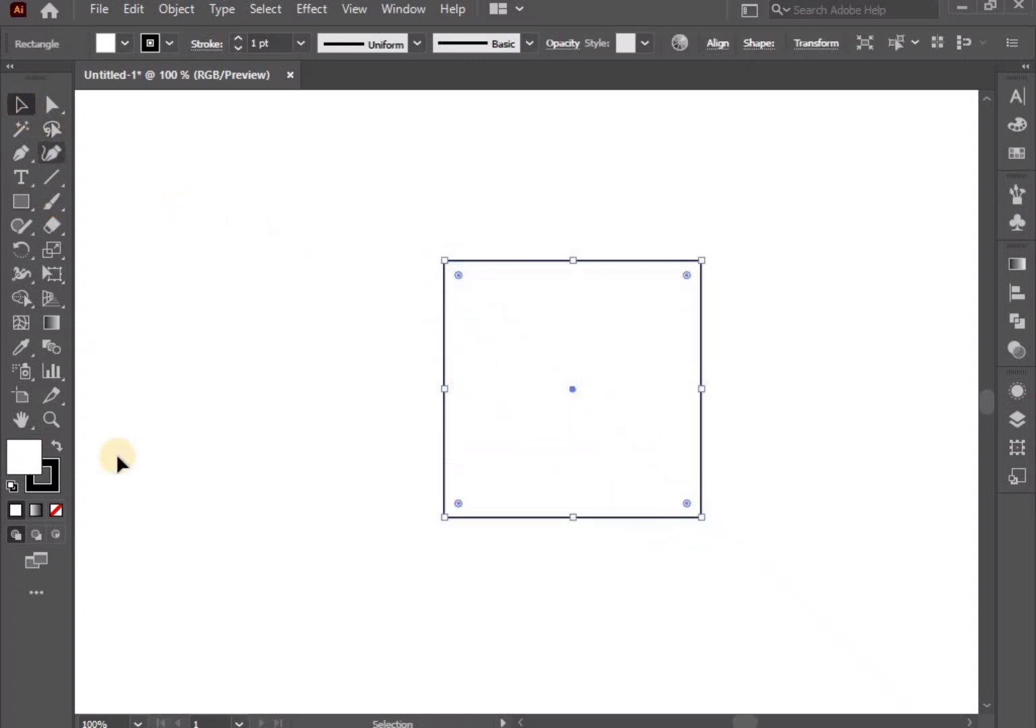
pyautogui.click(56, 511)
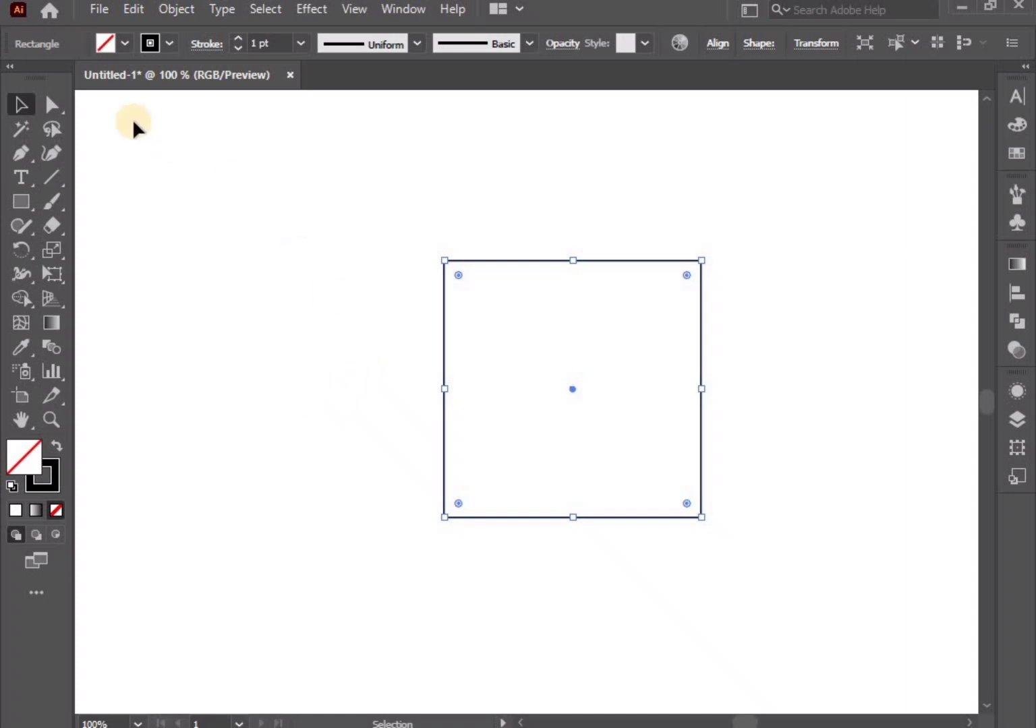
# - Round the two left and top-right corners fully, leaving bottom-right sharp
pyautogui.press('a')
pyautogui.moveTo(322, 213); pyautogui.dragTo(486, 532)
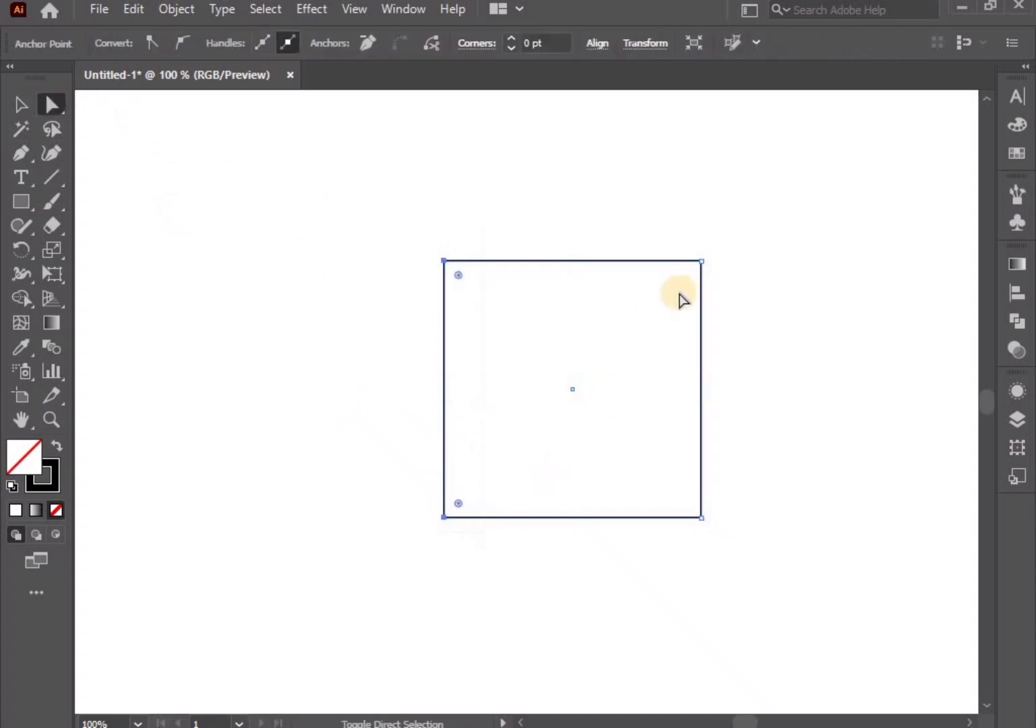
pyautogui.keyDown('shift'); pyautogui.click(703, 263); pyautogui.keyUp('shift')
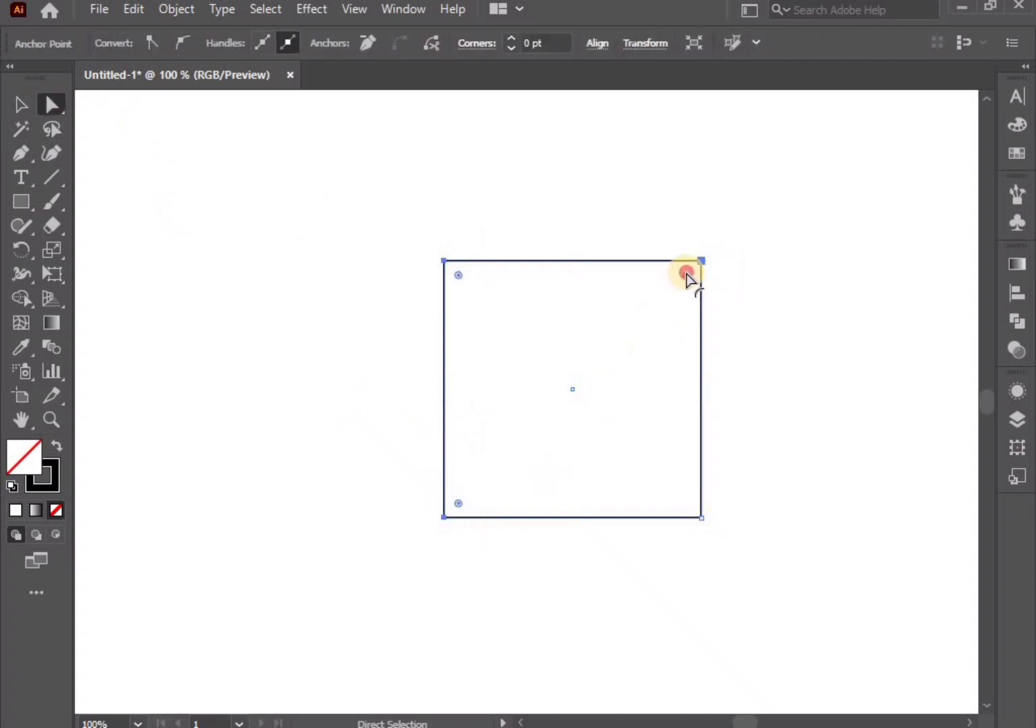
pyautogui.moveTo(686, 275); pyautogui.dragTo(393, 532)
pyautogui.click(394, 534)
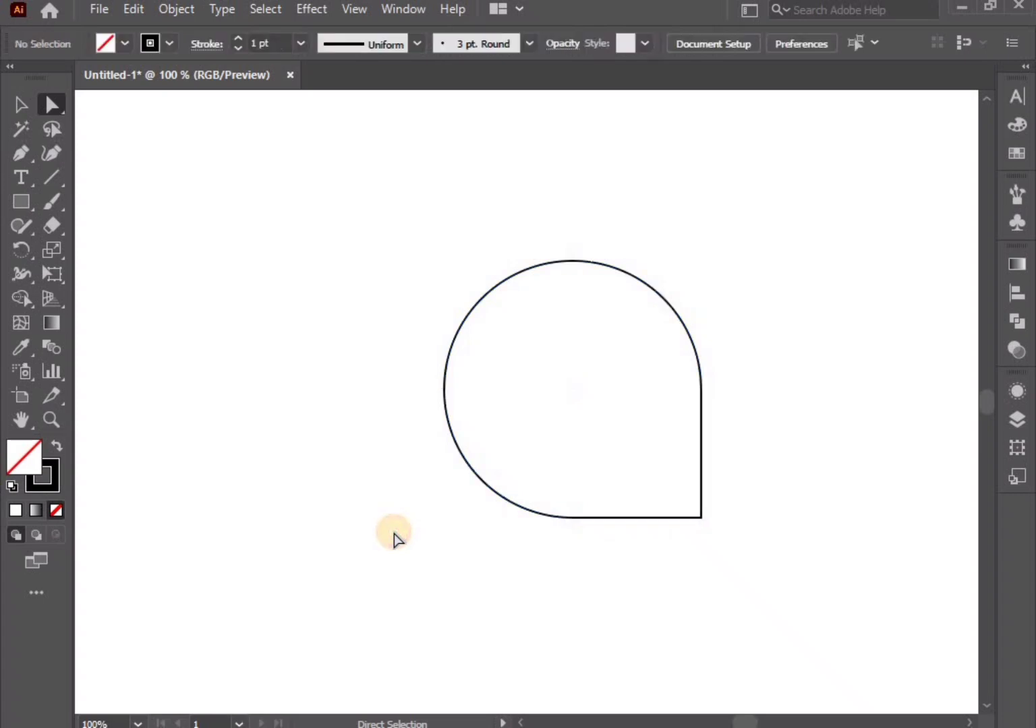
# - Add an anchor on the teardrop's bottom edge and pull it up into a wavy notch
pyautogui.moveTo(24, 149); pyautogui.dragTo(59, 163)
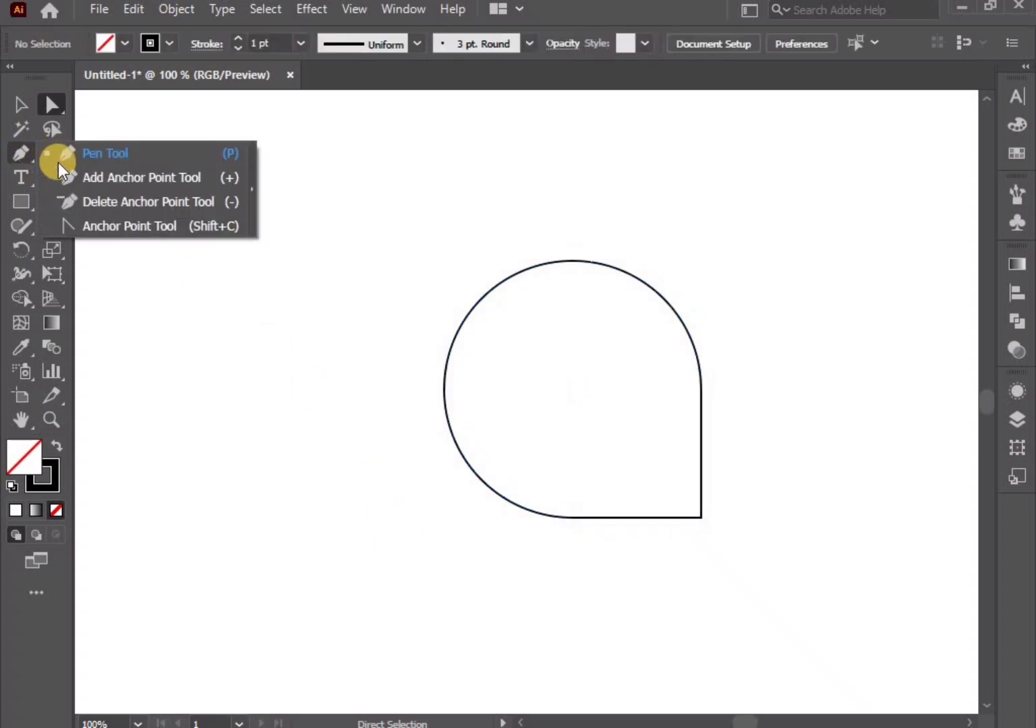
pyautogui.click(139, 178)
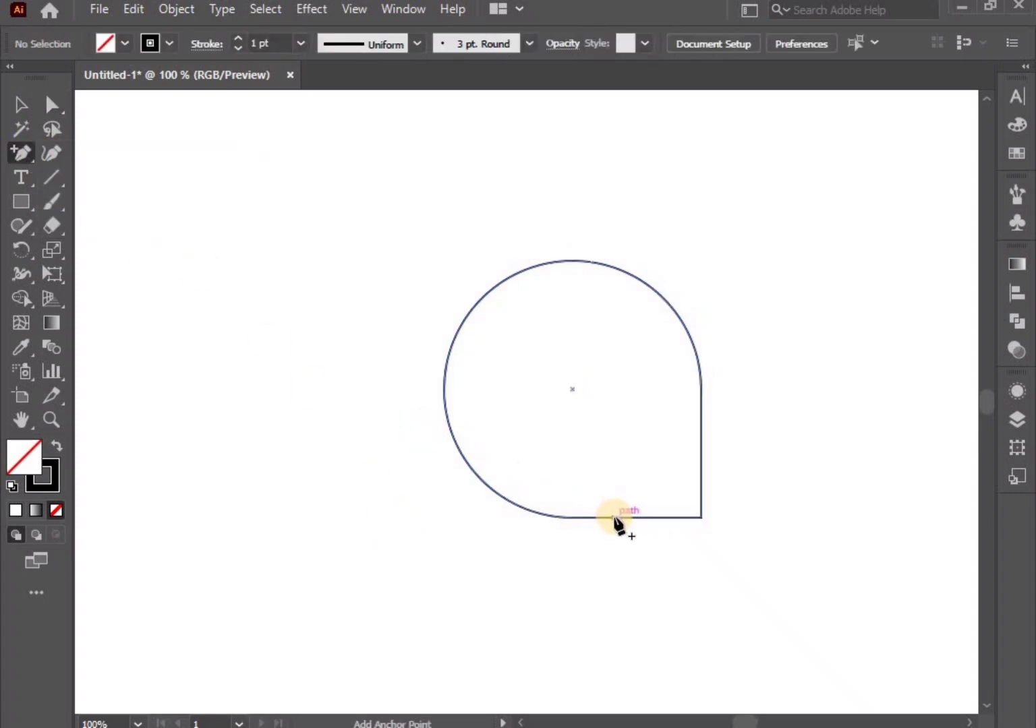
pyautogui.click(607, 517)
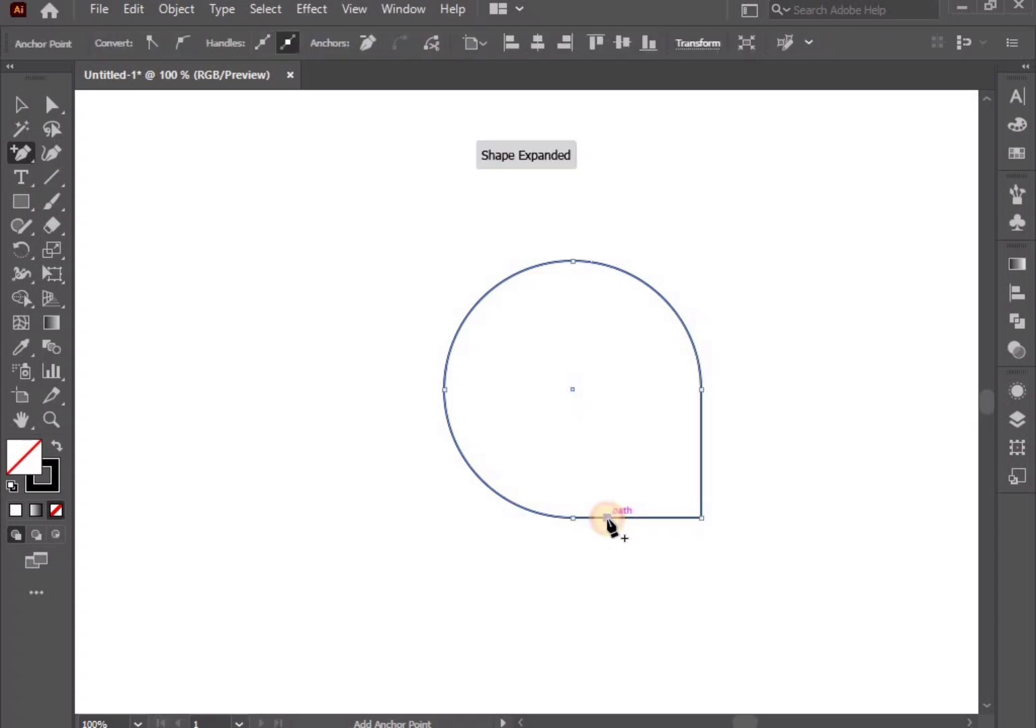
pyautogui.click(52, 103)
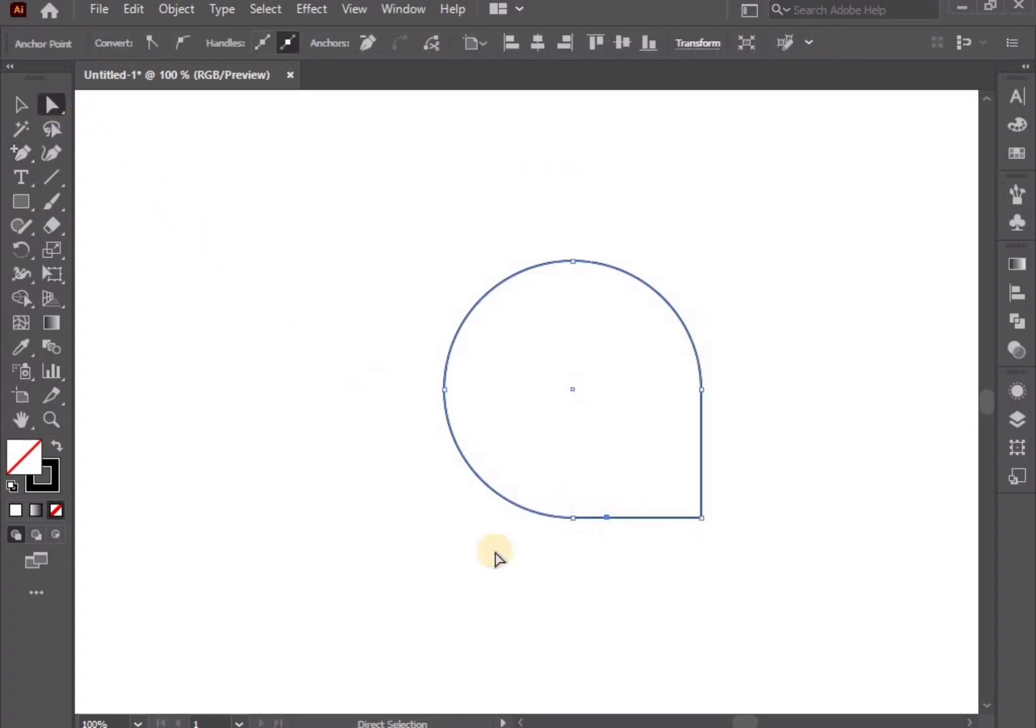
pyautogui.moveTo(573, 519)
pyautogui.mouseDown()
pyautogui.moveTo(610, 419)
pyautogui.moveTo(607, 395)
pyautogui.mouseUp()
pyautogui.click(545, 523)
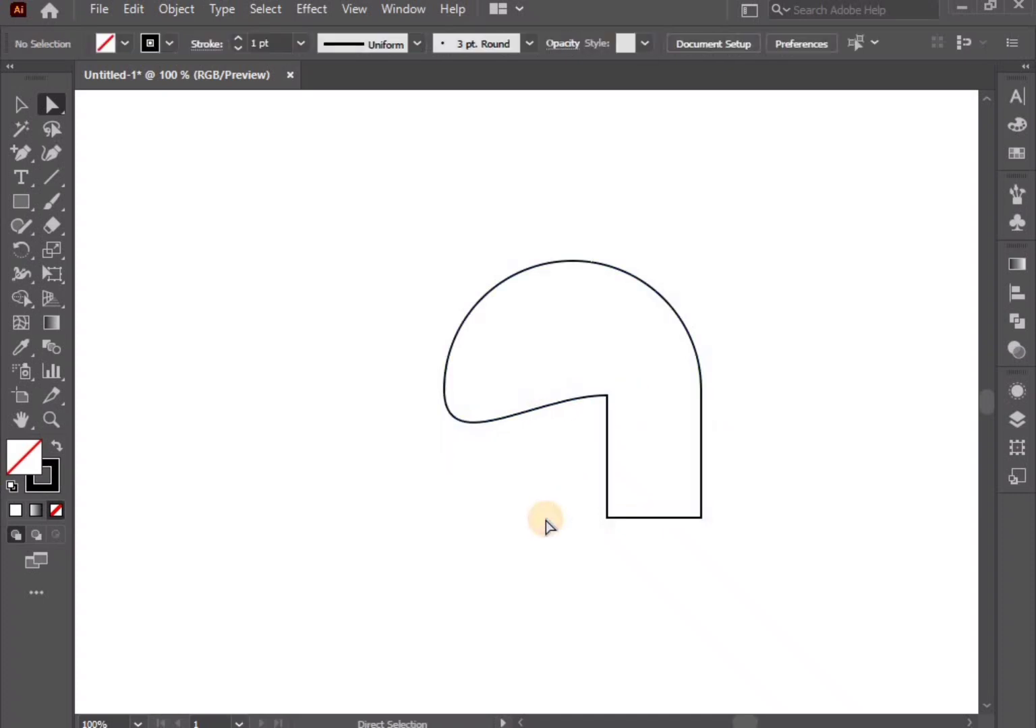
# - Fit a roughly 122 pt circle against the shape's left edge and stem, then select both shapes
pyautogui.click(25, 206)
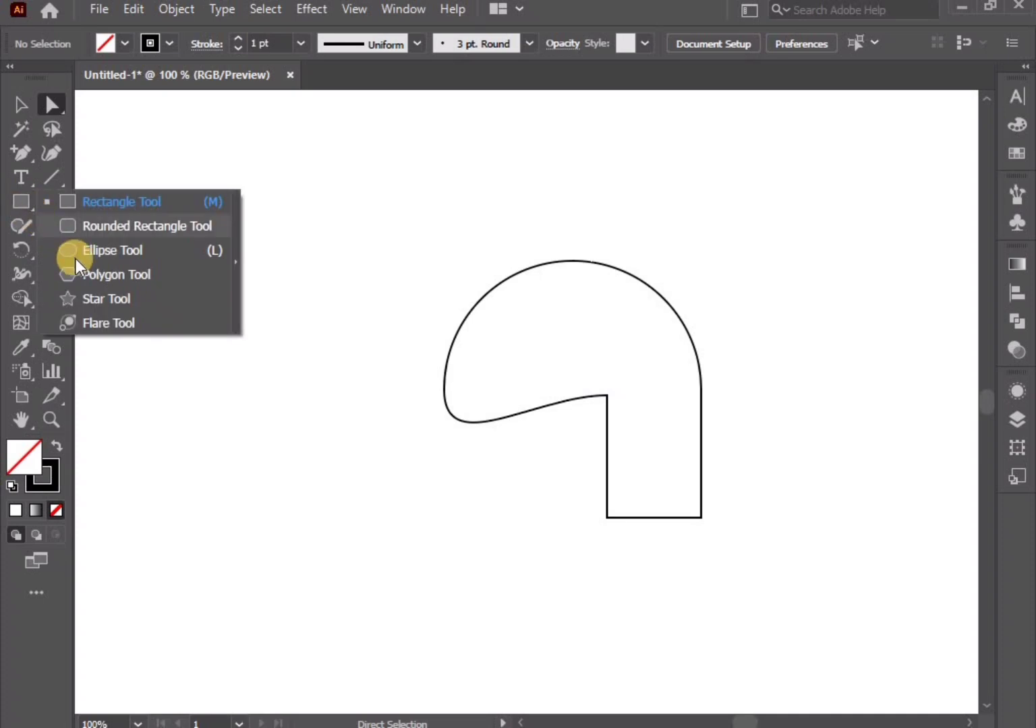
pyautogui.click(67, 256)
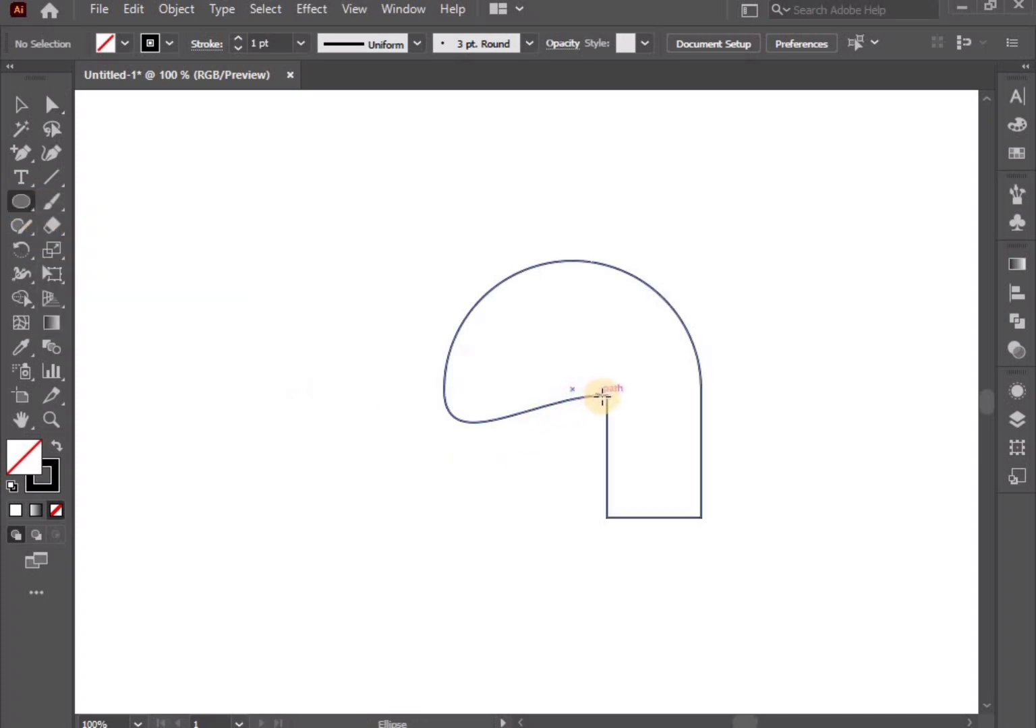
pyautogui.moveTo(601, 398); pyautogui.dragTo(436, 310)
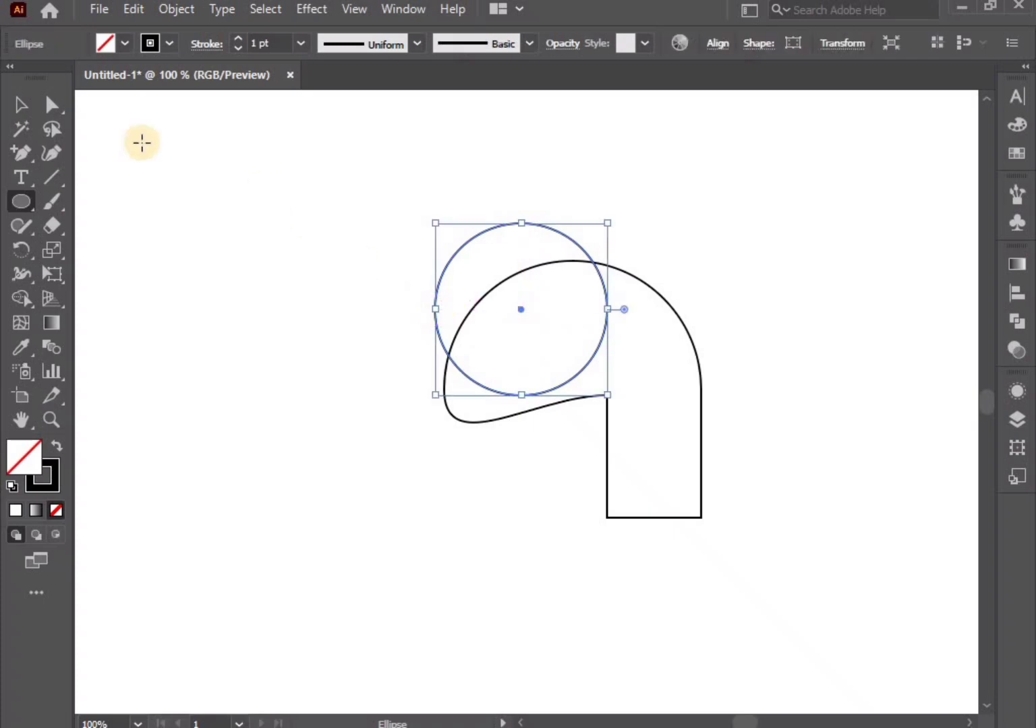
pyautogui.click(30, 111)
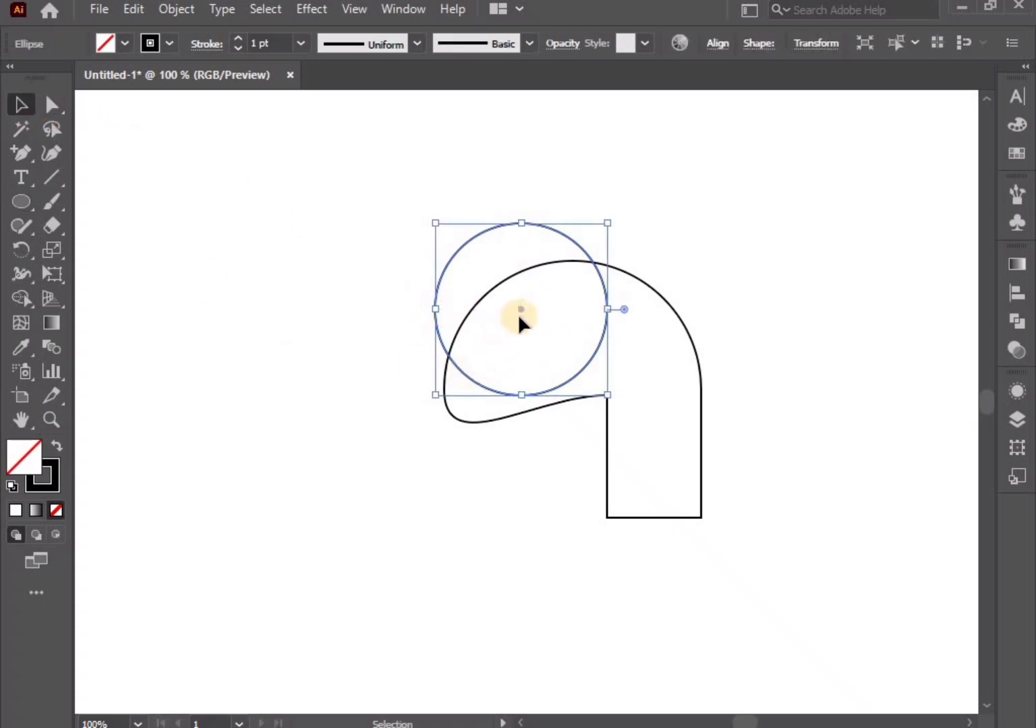
pyautogui.moveTo(520, 309); pyautogui.dragTo(524, 384)
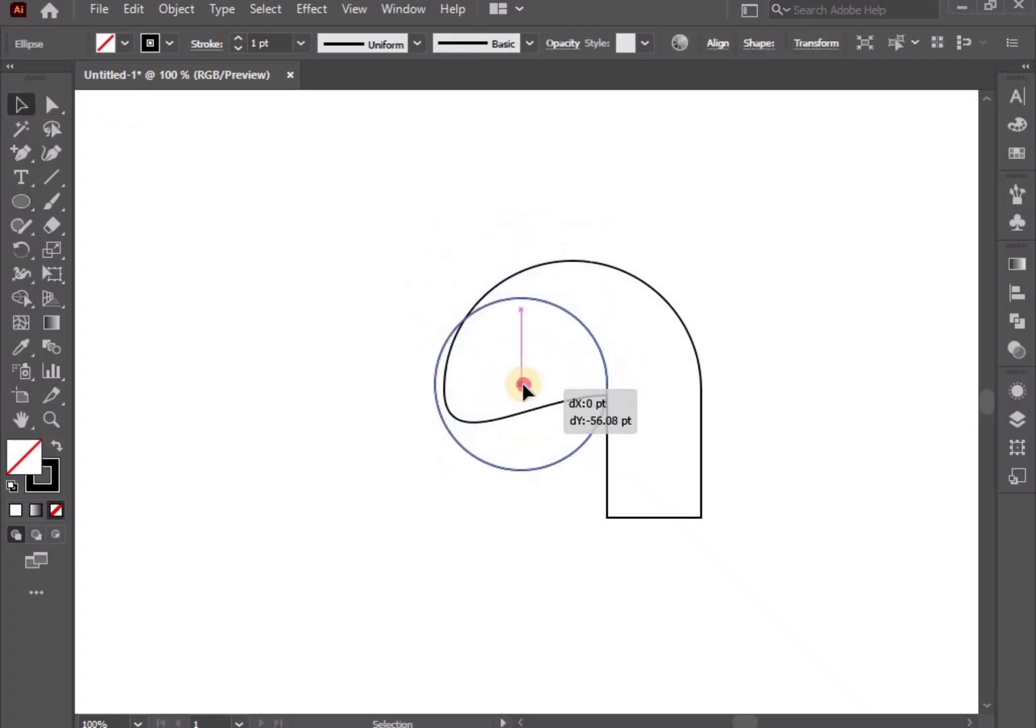
pyautogui.moveTo(523, 383); pyautogui.dragTo(522, 389)
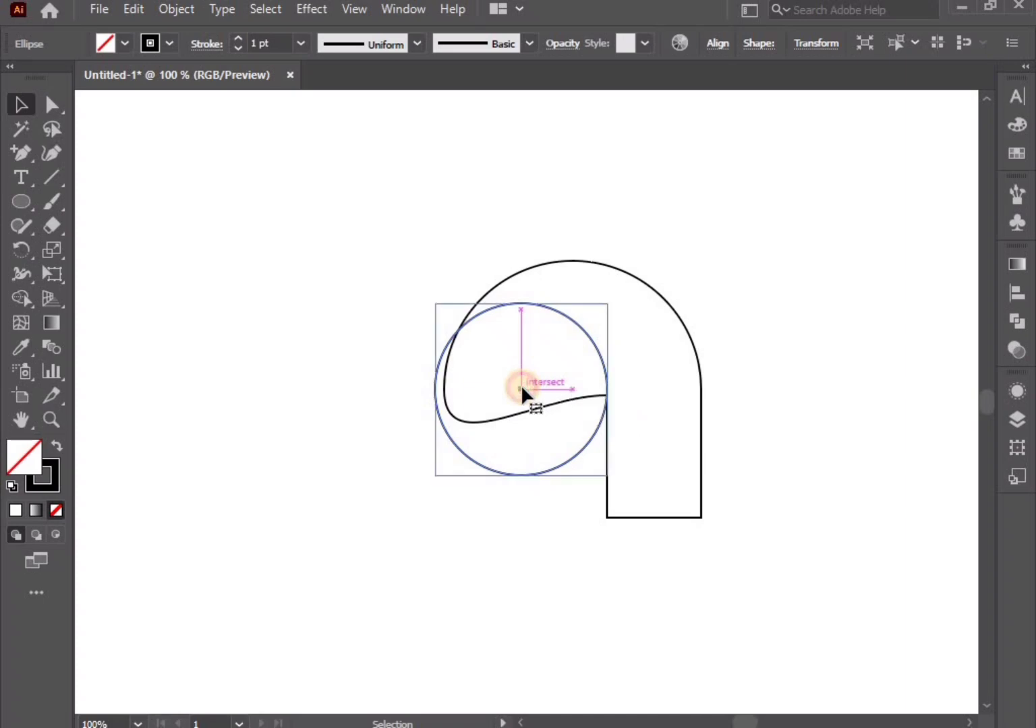
pyautogui.moveTo(437, 391); pyautogui.dragTo(444, 393)
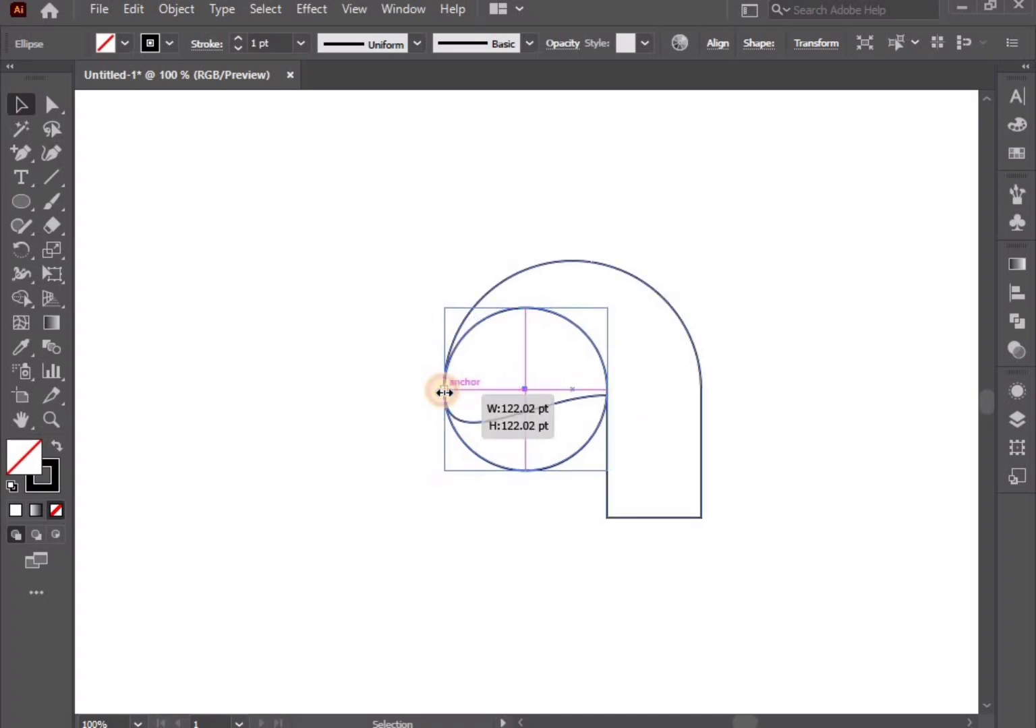
pyautogui.click(512, 553)
pyautogui.moveTo(423, 275); pyautogui.dragTo(735, 589)
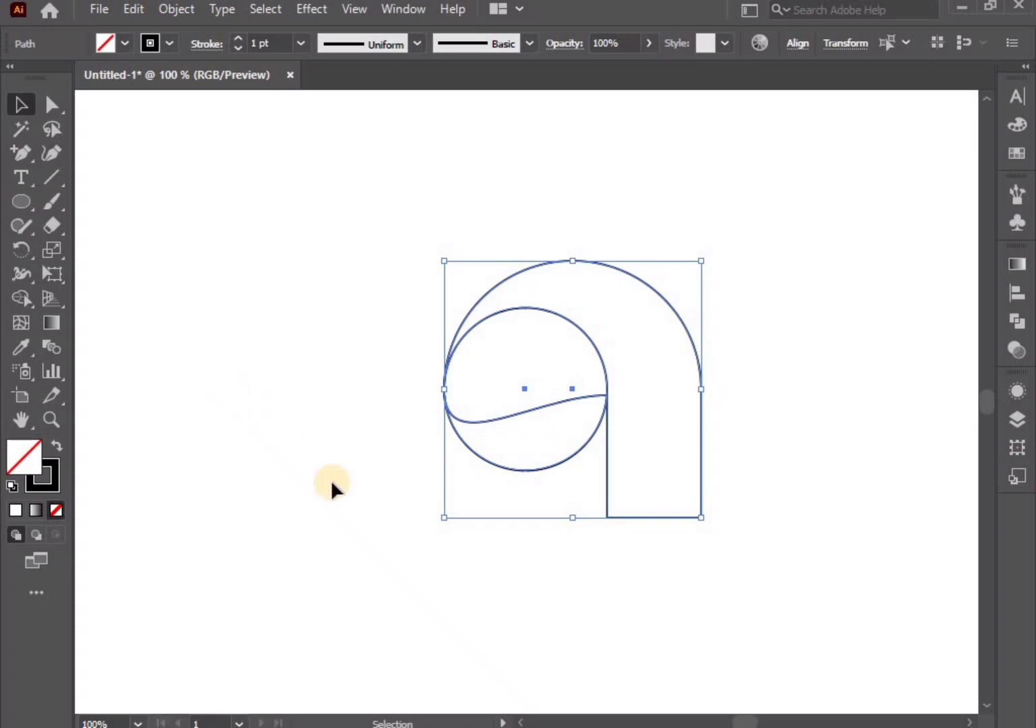
# - Remove the circle and wavy pieces with Shape Builder, fill the arch black and move it up
pyautogui.click(26, 298)
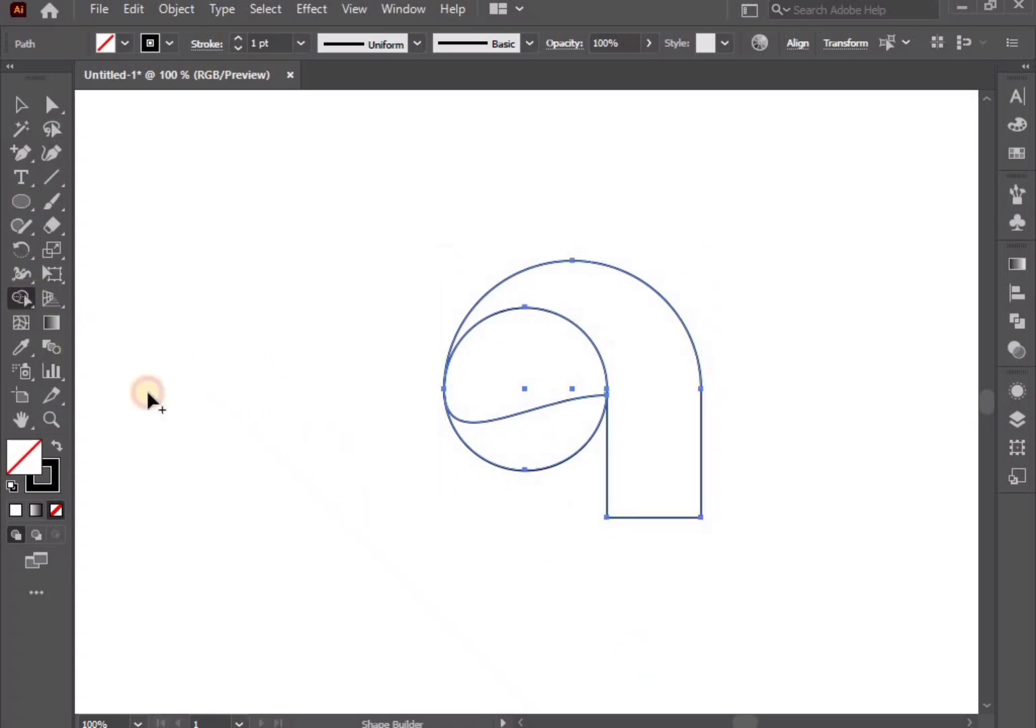
pyautogui.moveTo(513, 474); pyautogui.dragTo(513, 383)
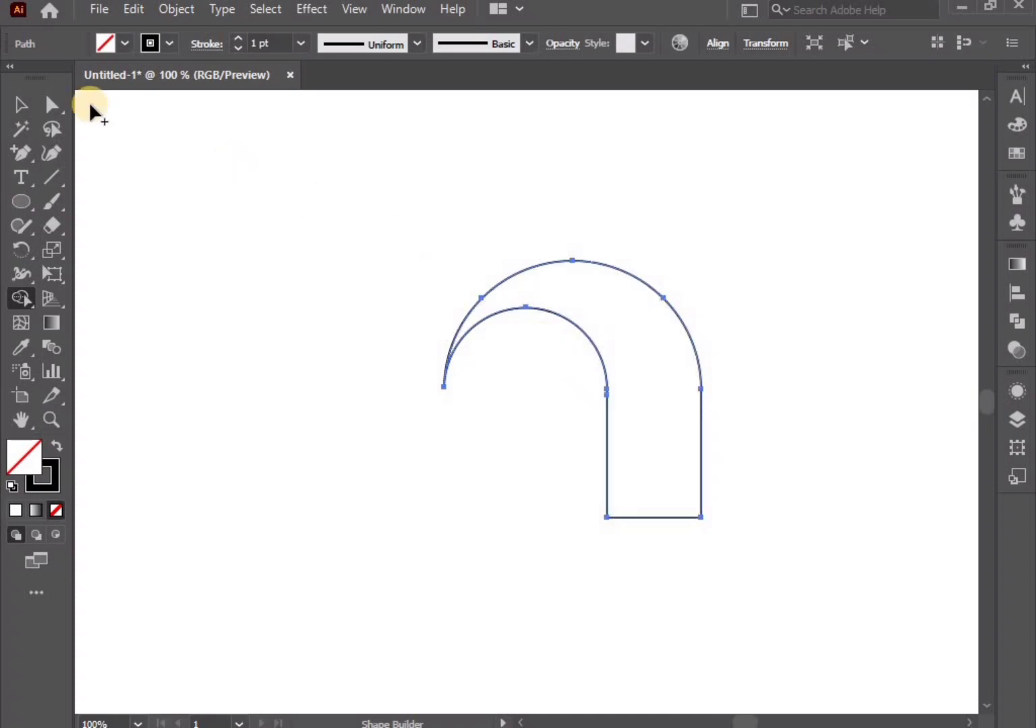
pyautogui.click(20, 103)
pyautogui.click(58, 447)
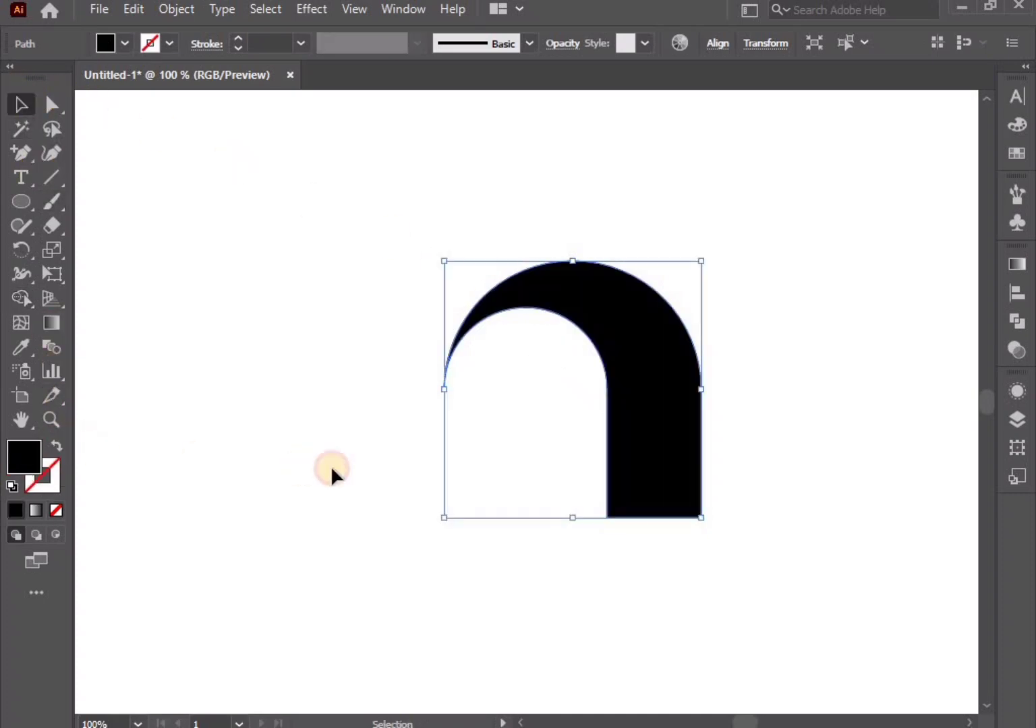
pyautogui.click(330, 471)
pyautogui.moveTo(637, 437); pyautogui.dragTo(636, 377)
# - Round the stem's inner bottom-left corner, then reselect the black half-arch
pyautogui.click(51, 105)
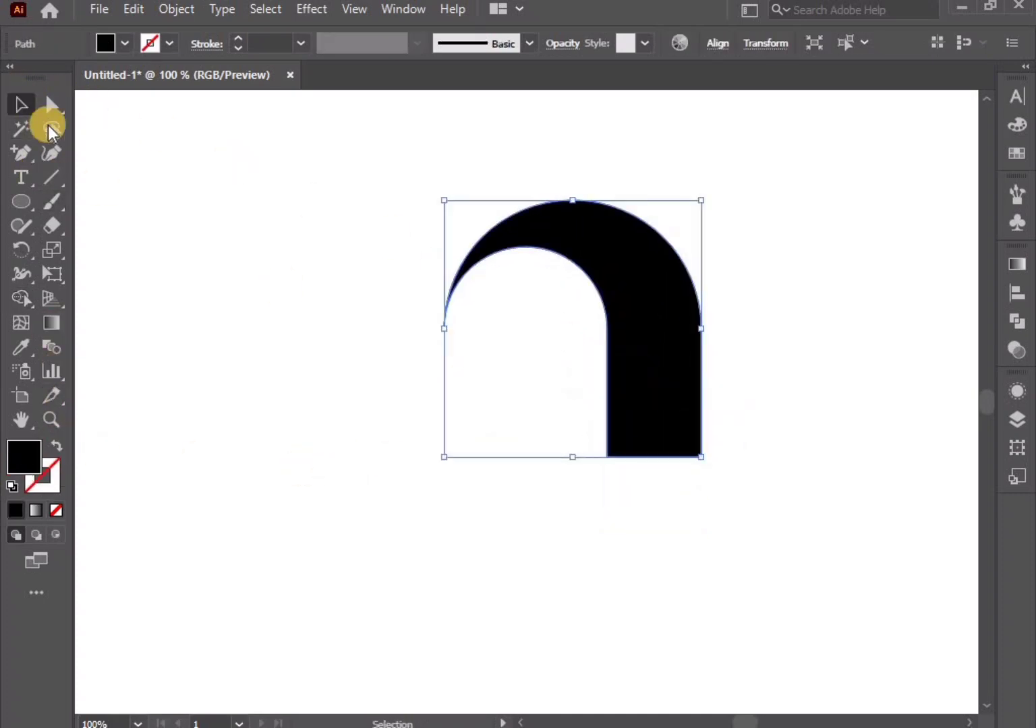
pyautogui.click(589, 488)
pyautogui.click(614, 453)
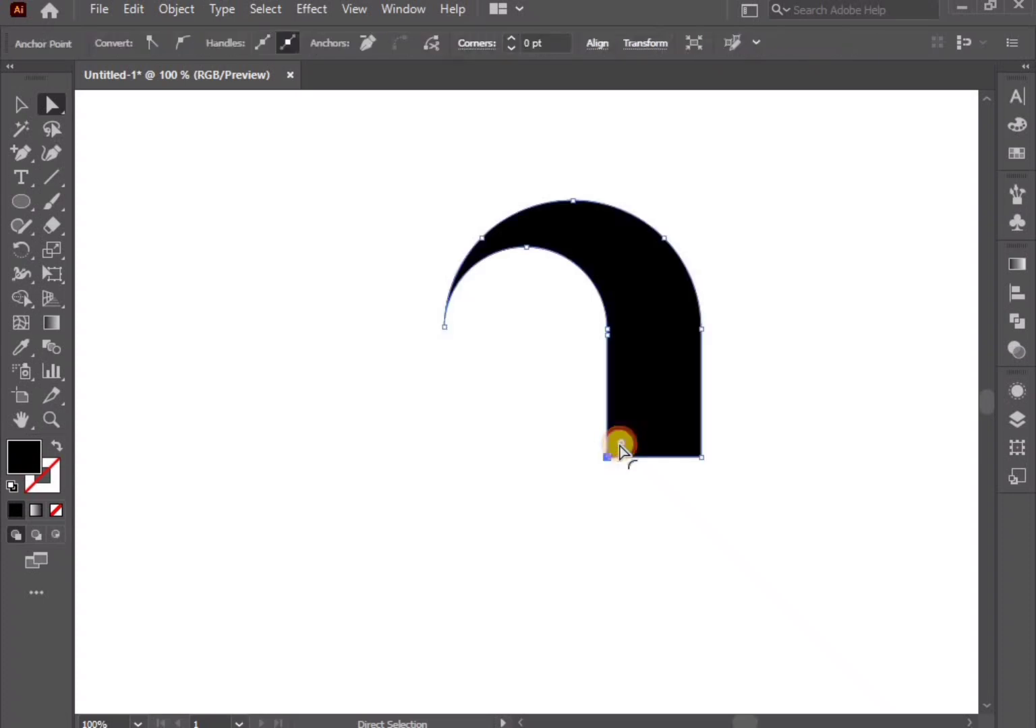
pyautogui.moveTo(621, 445); pyautogui.dragTo(630, 437)
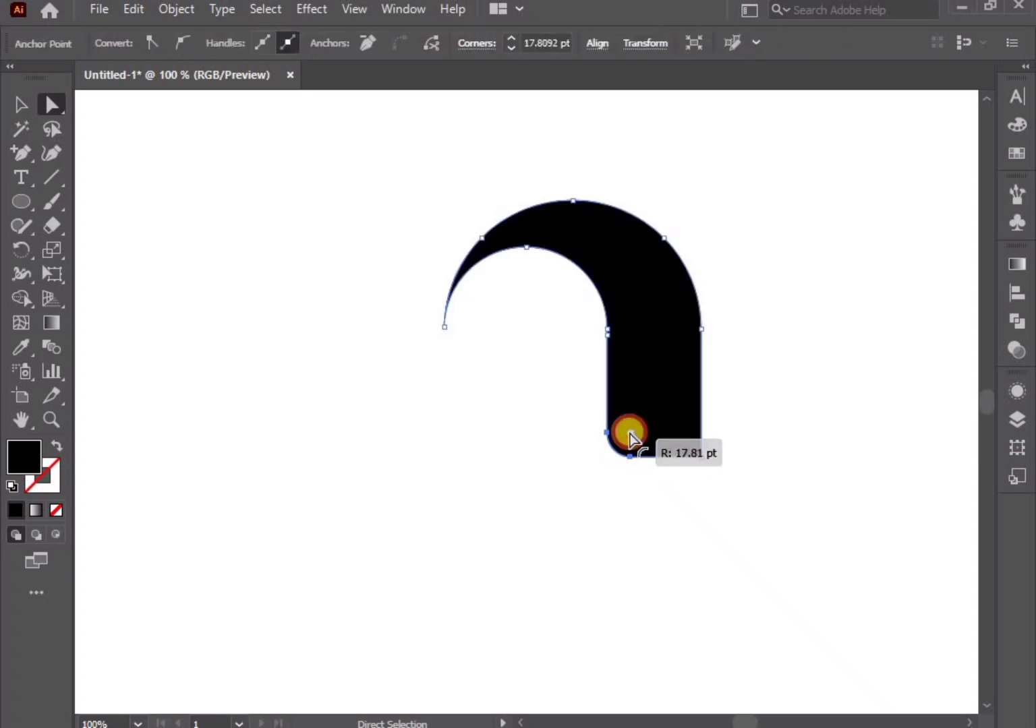
pyautogui.click(546, 505)
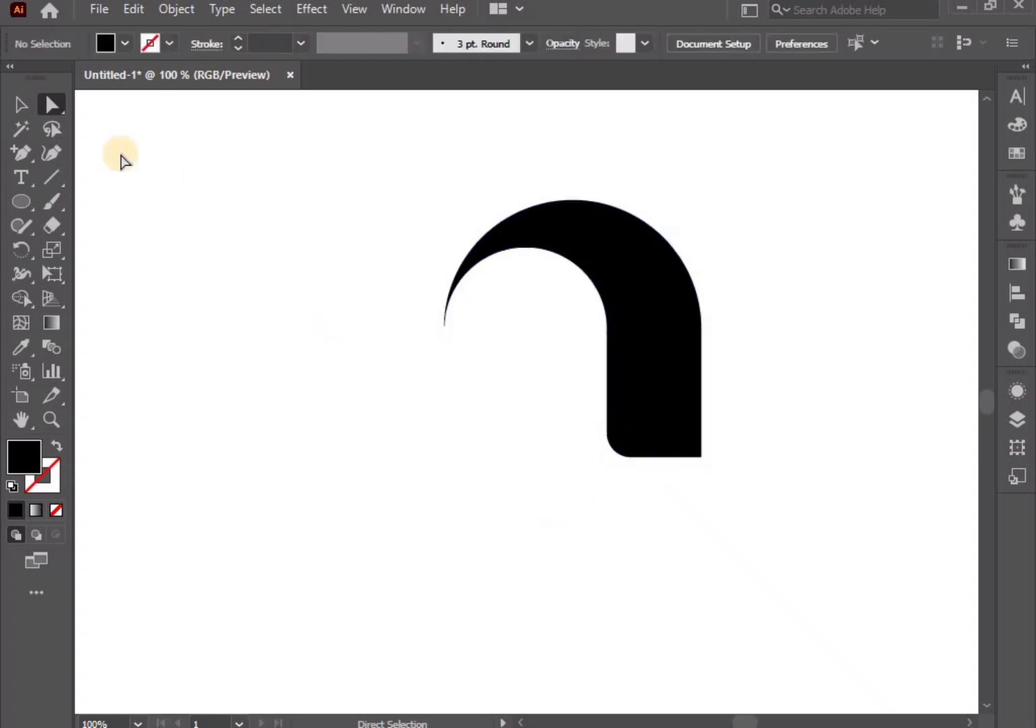
pyautogui.click(11, 105)
pyautogui.click(632, 303)
# - Make a vertically reflected copy of the half-arch
pyautogui.rightClick(632, 305)
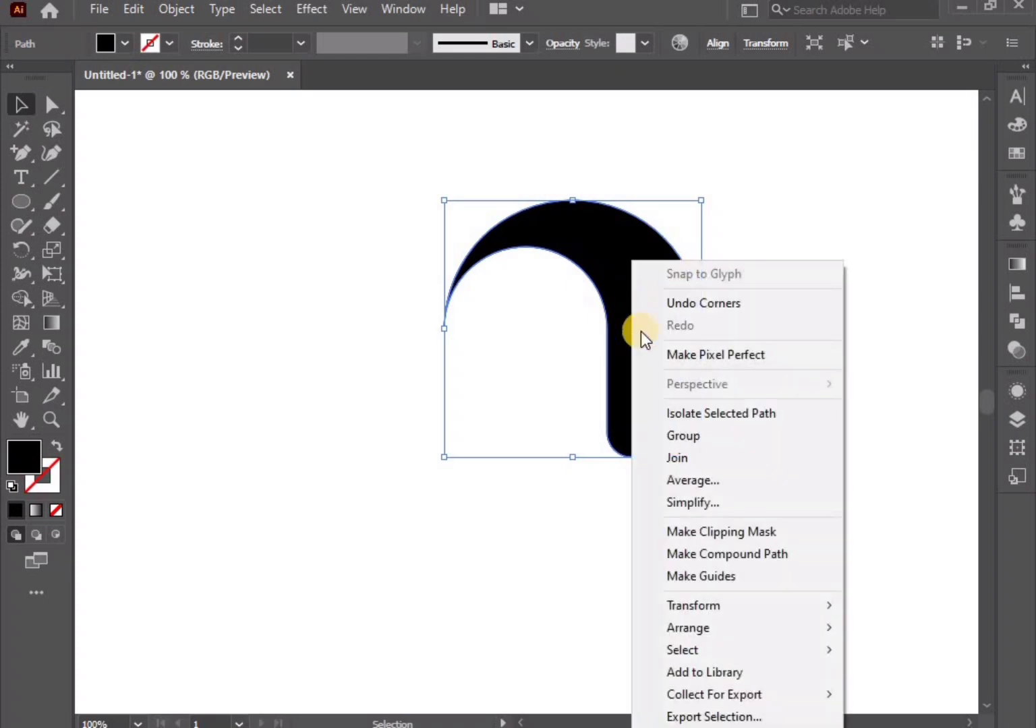
pyautogui.moveTo(694, 606)
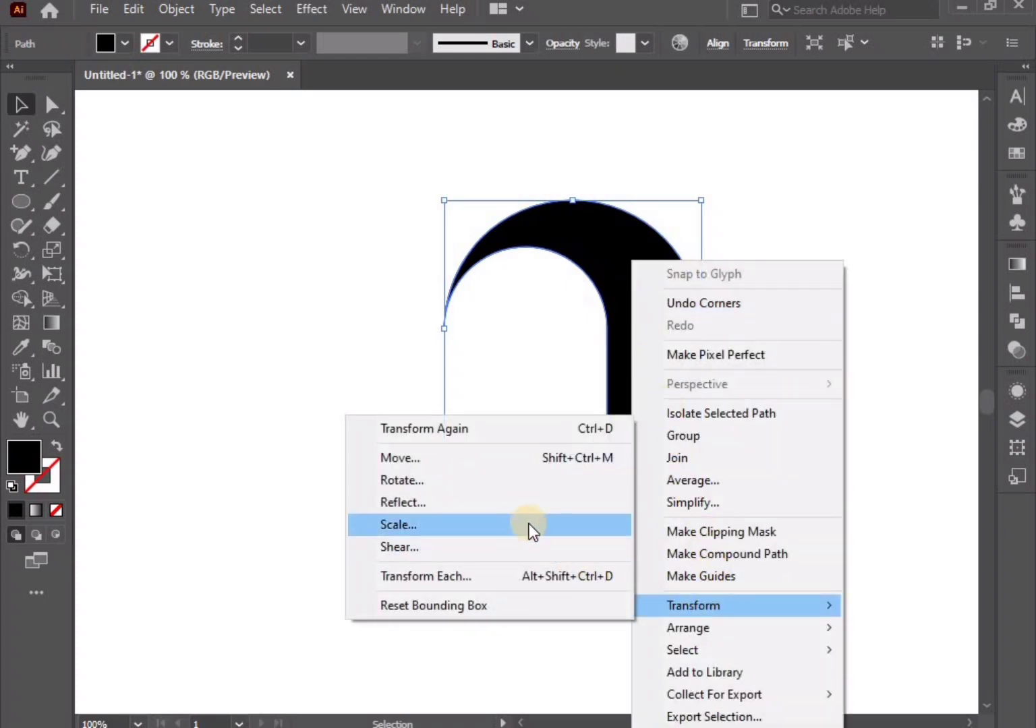
pyautogui.click(517, 506)
pyautogui.click(403, 445)
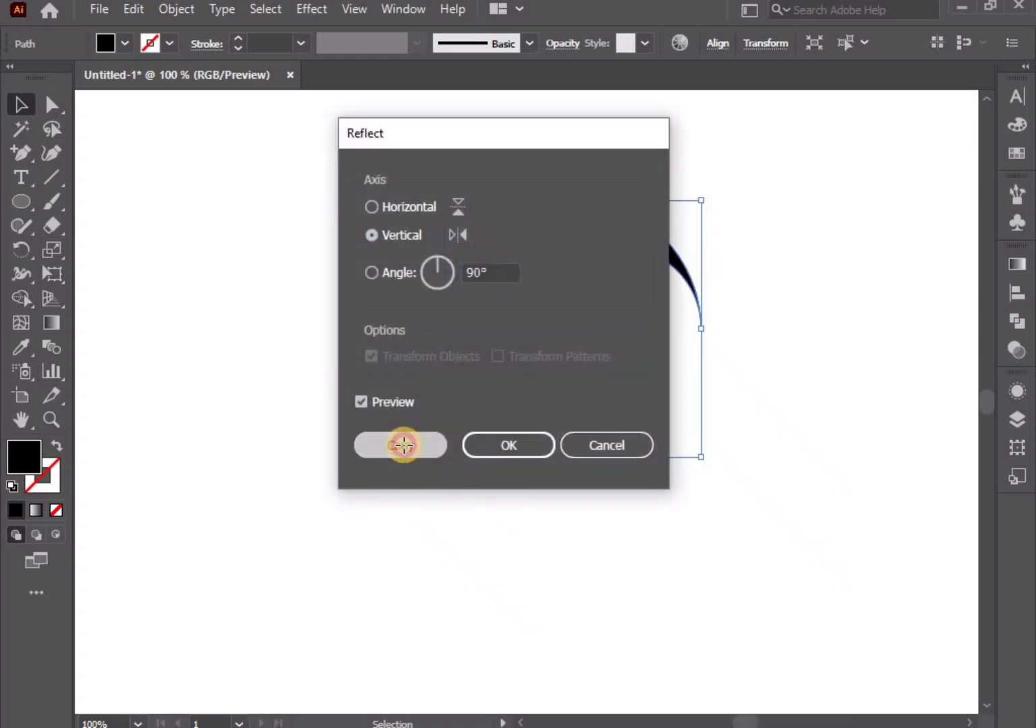
pyautogui.click(558, 545)
# - Merge the arch top with its right leg using Shape Builder
pyautogui.moveTo(398, 220)
pyautogui.mouseDown()
pyautogui.moveTo(711, 540)
pyautogui.moveTo(621, 526)
pyautogui.mouseUp()
pyautogui.click(26, 301)
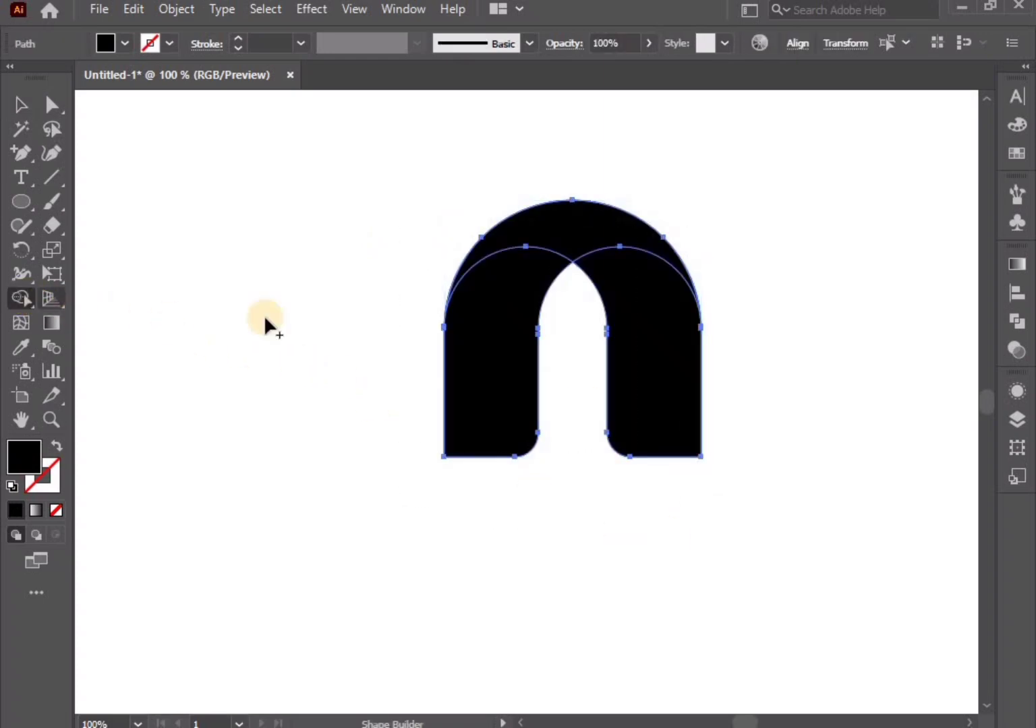
pyautogui.moveTo(571, 240)
pyautogui.mouseDown()
pyautogui.moveTo(625, 403)
pyautogui.moveTo(491, 357)
pyautogui.mouseUp()
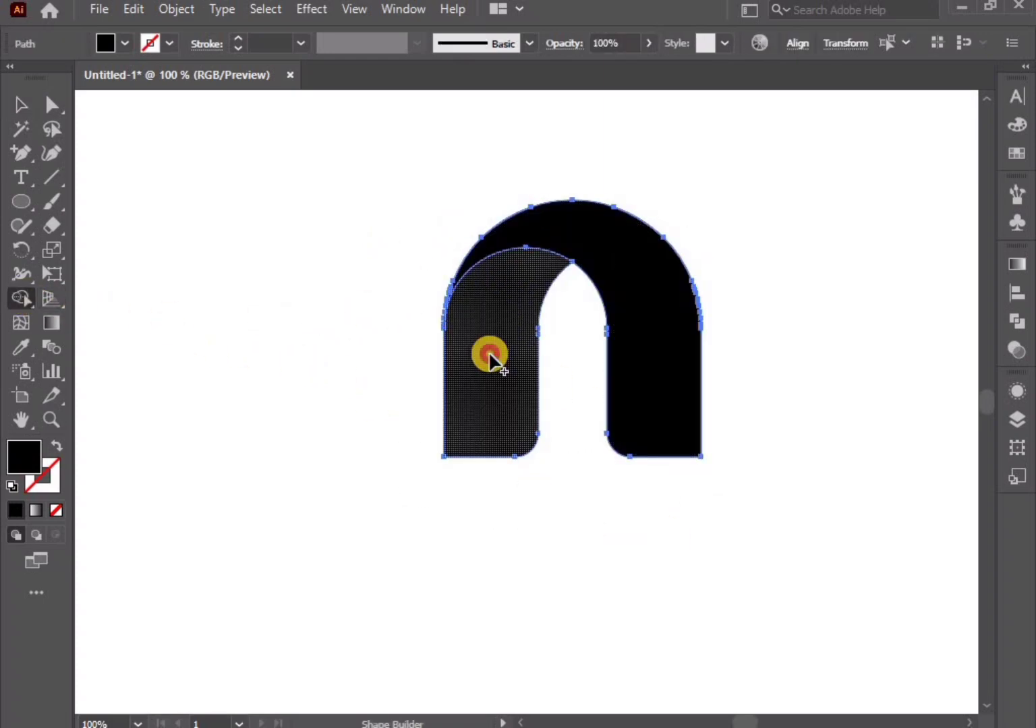
pyautogui.click(24, 107)
# - Give the arch's left leg the brown fill swatch from the Control bar
pyautogui.click(234, 383)
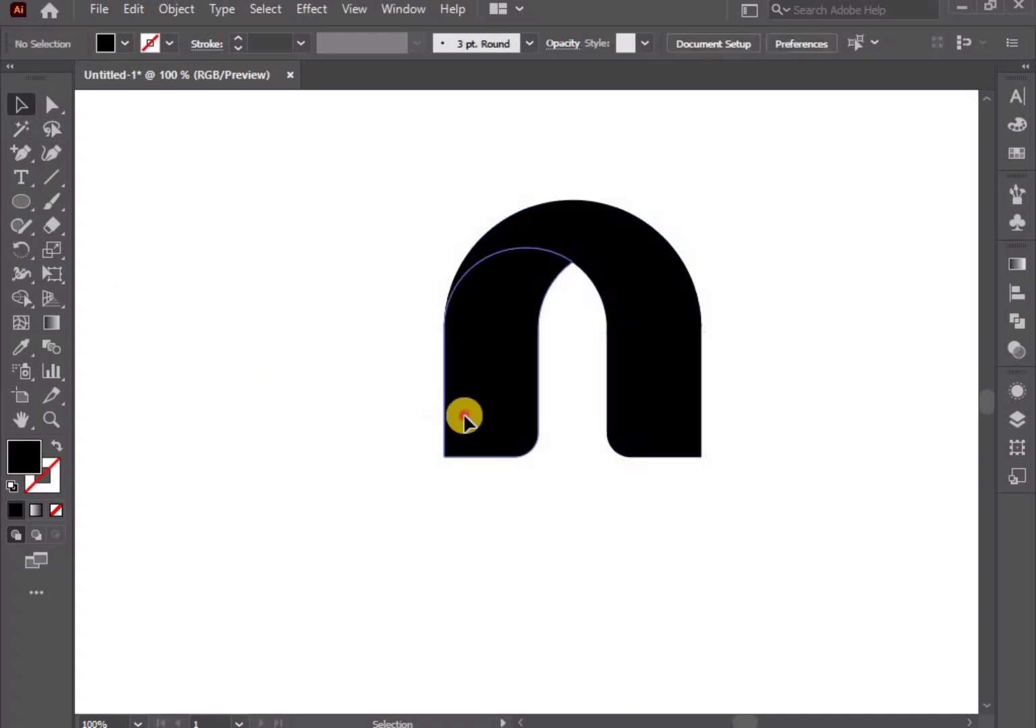
pyautogui.click(464, 416)
pyautogui.click(121, 46)
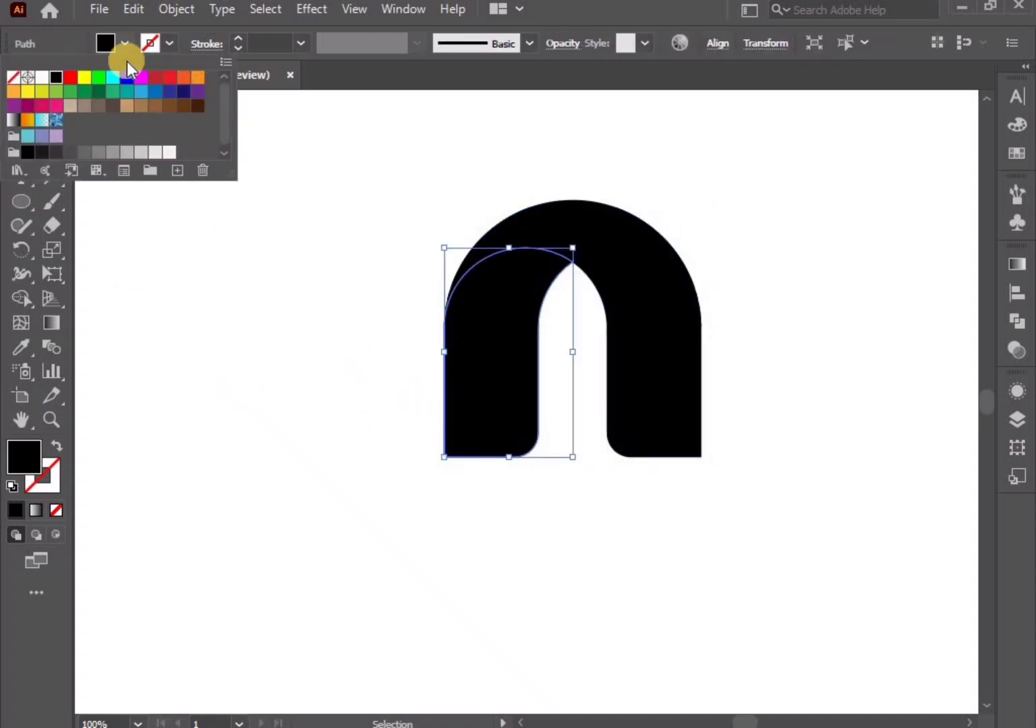
pyautogui.click(156, 106)
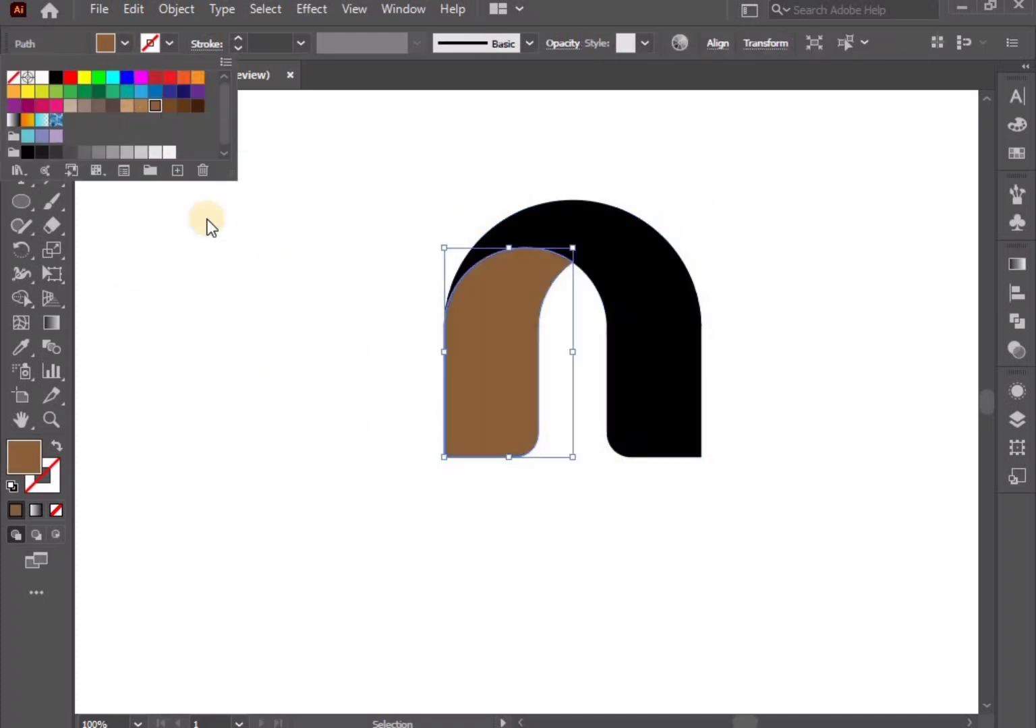
pyautogui.click(367, 503)
pyautogui.click(402, 526)
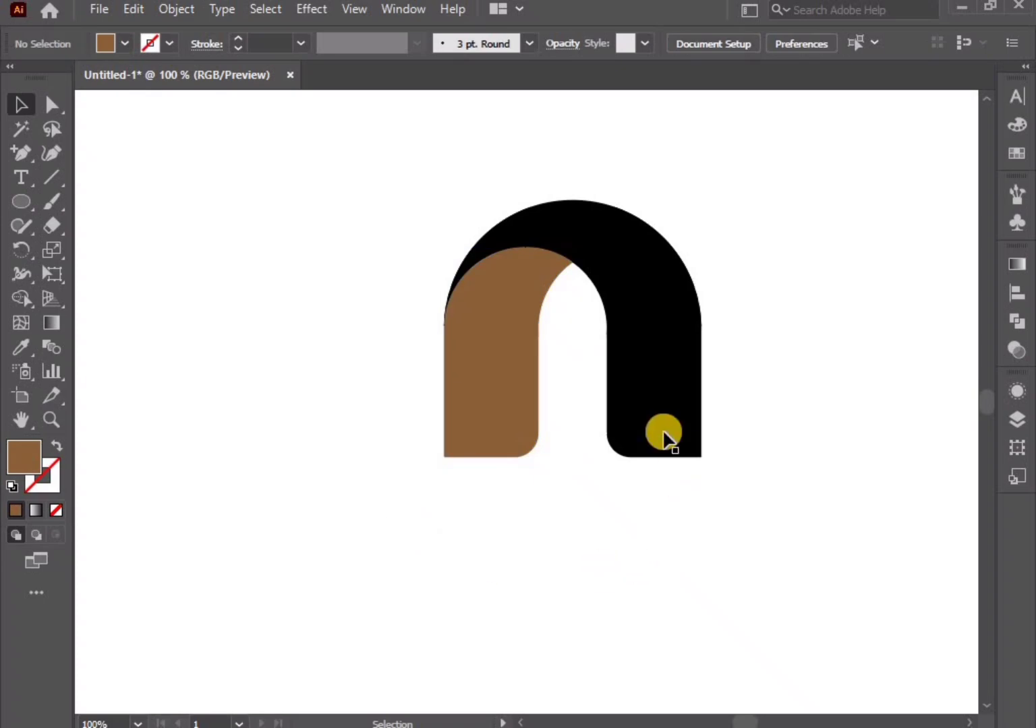
pyautogui.click(659, 428)
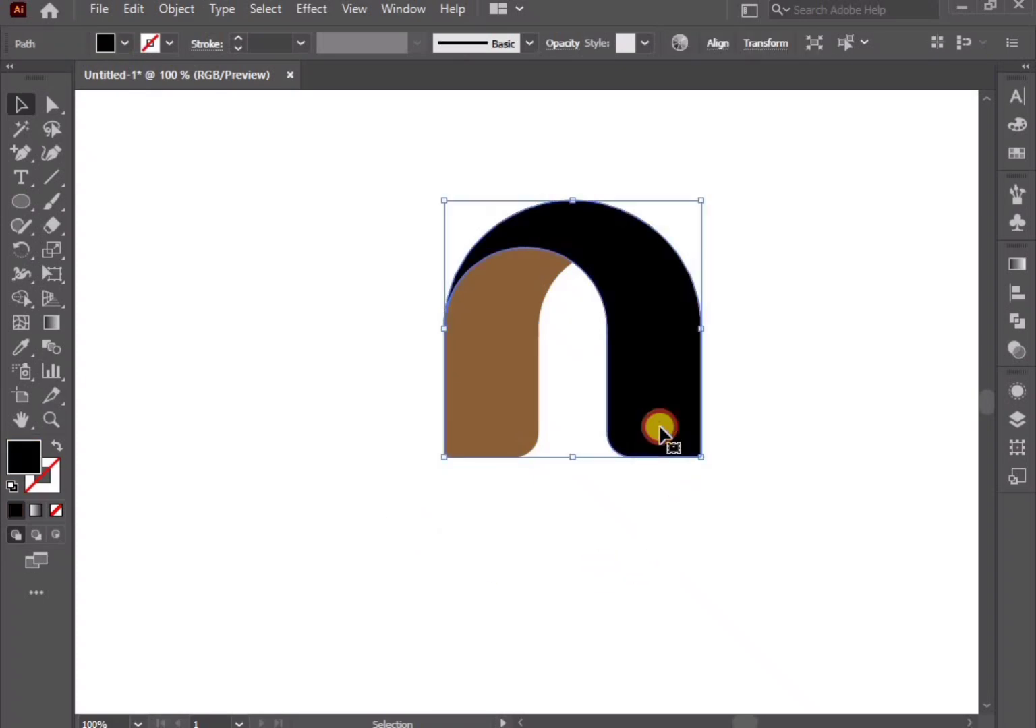
# - Fill the arch's top and right leg with the blue swatch and select both pieces
pyautogui.click(126, 47)
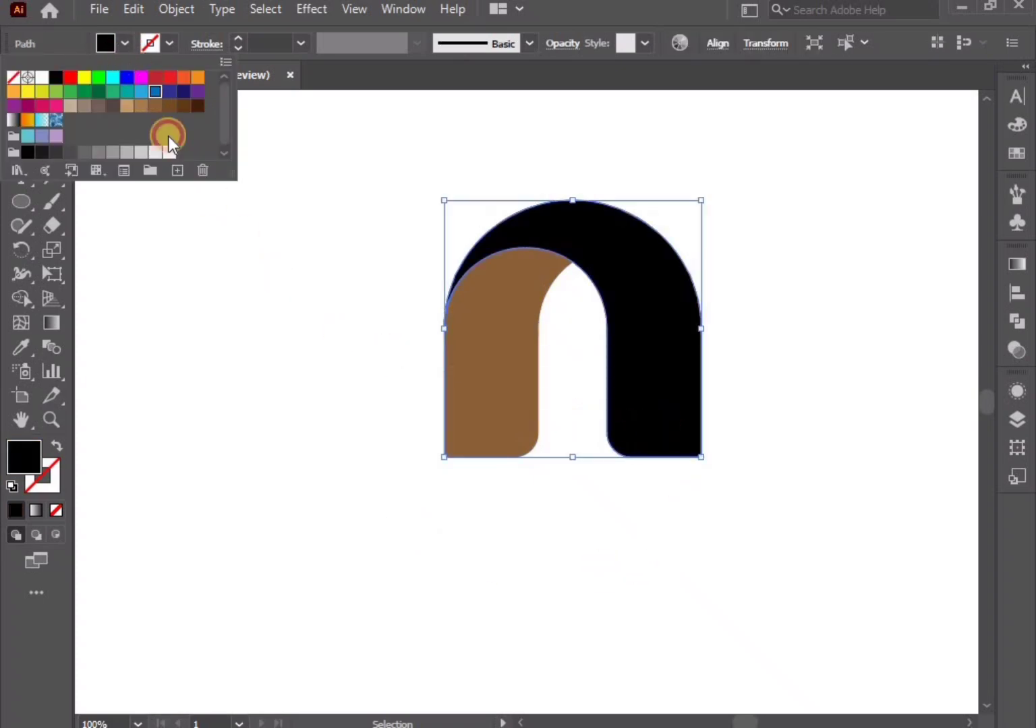
pyautogui.click(395, 487)
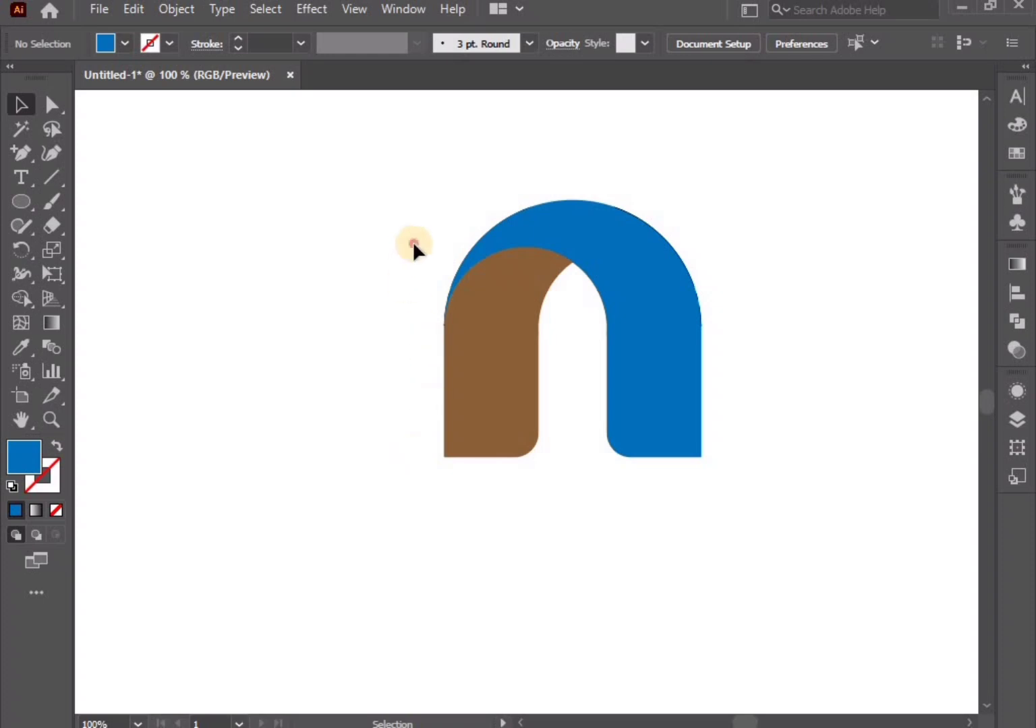
pyautogui.moveTo(692, 465); pyautogui.dragTo(694, 463)
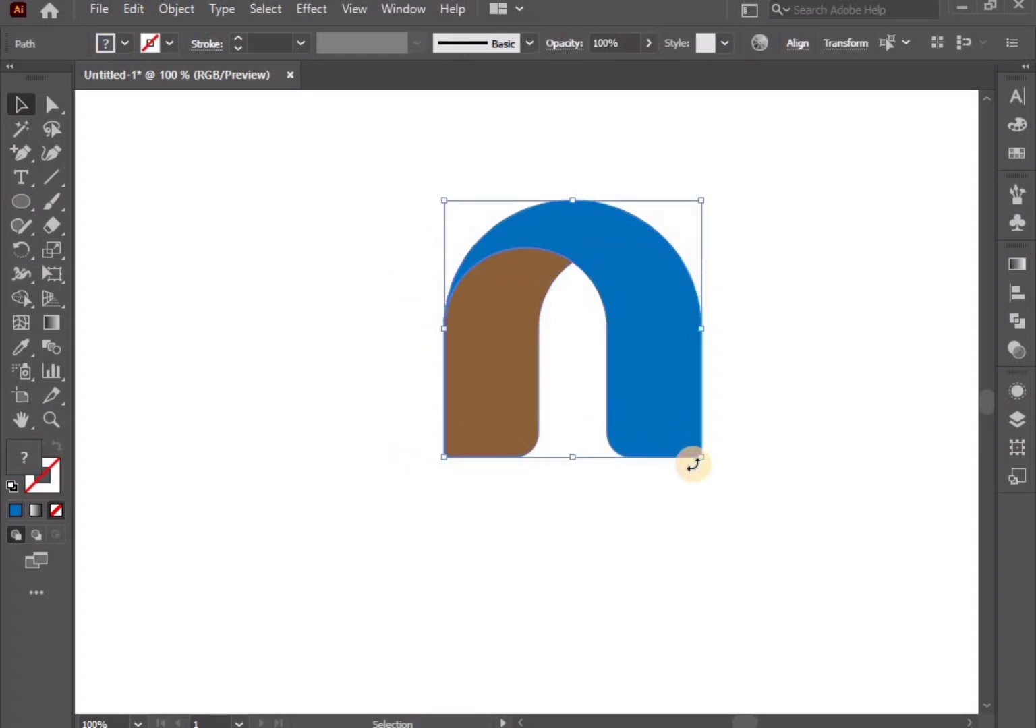
pyautogui.click(651, 517)
pyautogui.moveTo(435, 172); pyautogui.dragTo(702, 479)
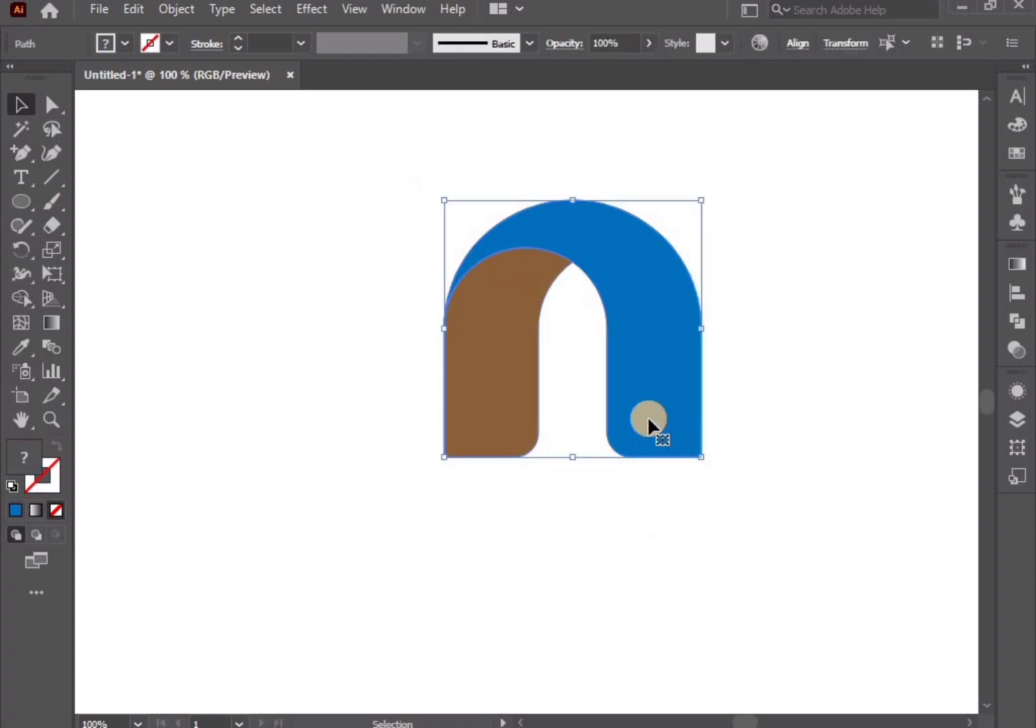
pyautogui.keyDown('shift'); pyautogui.click(618, 421); pyautogui.keyUp('shift')
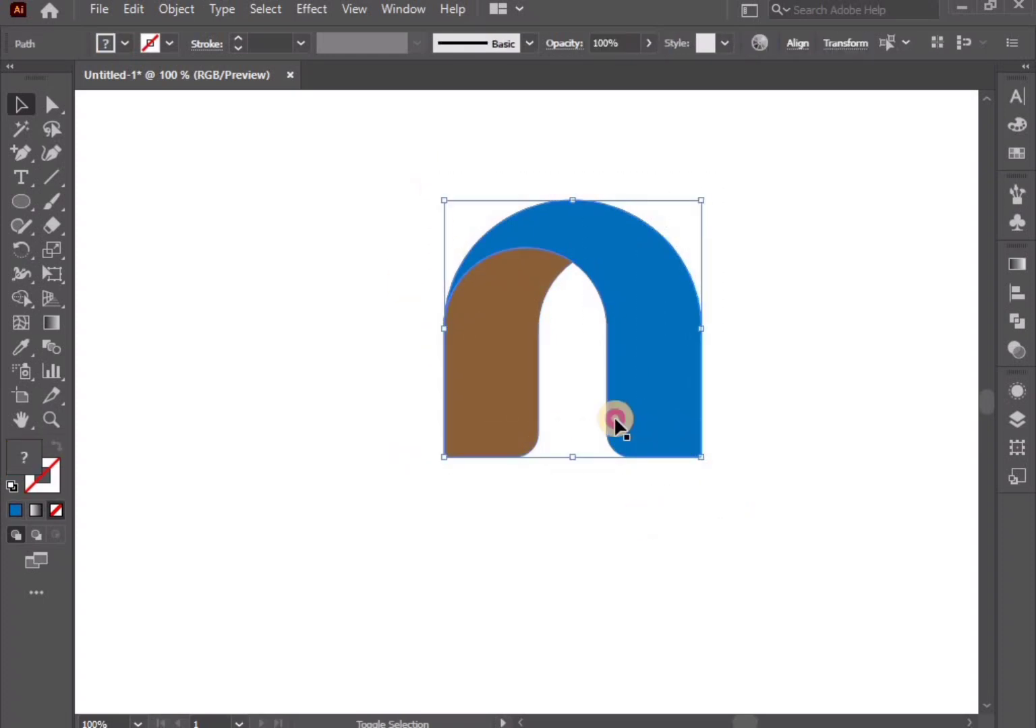
pyautogui.click(560, 558)
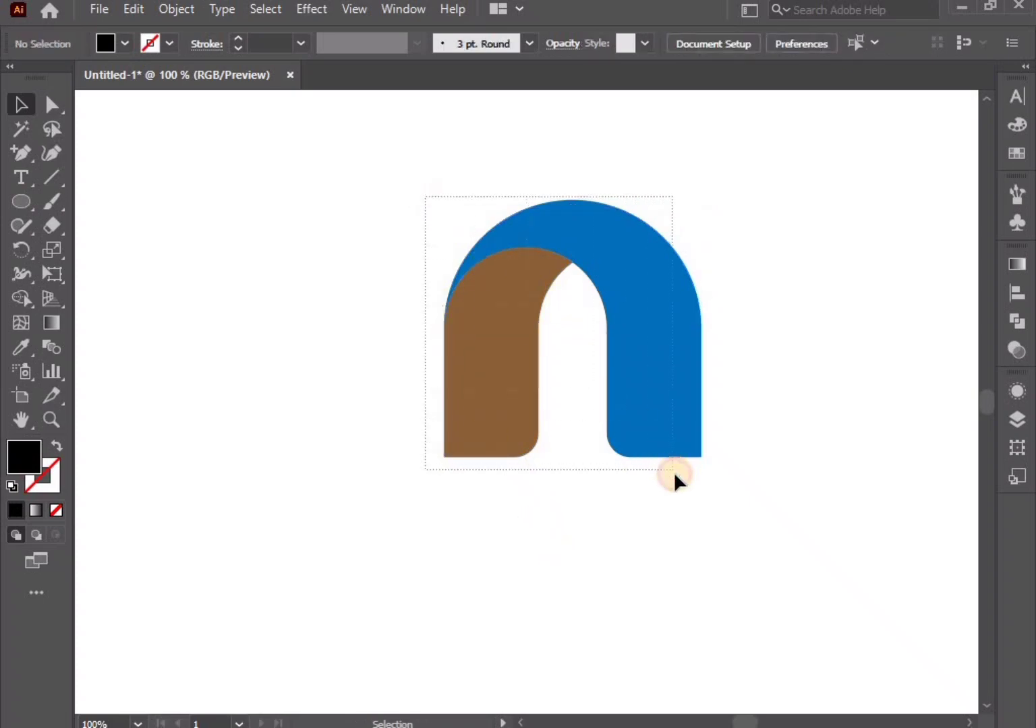
pyautogui.moveTo(674, 476); pyautogui.dragTo(675, 476)
# - Make a copy of the arch rotated 120° and place it at the lower left
pyautogui.rightClick(647, 408)
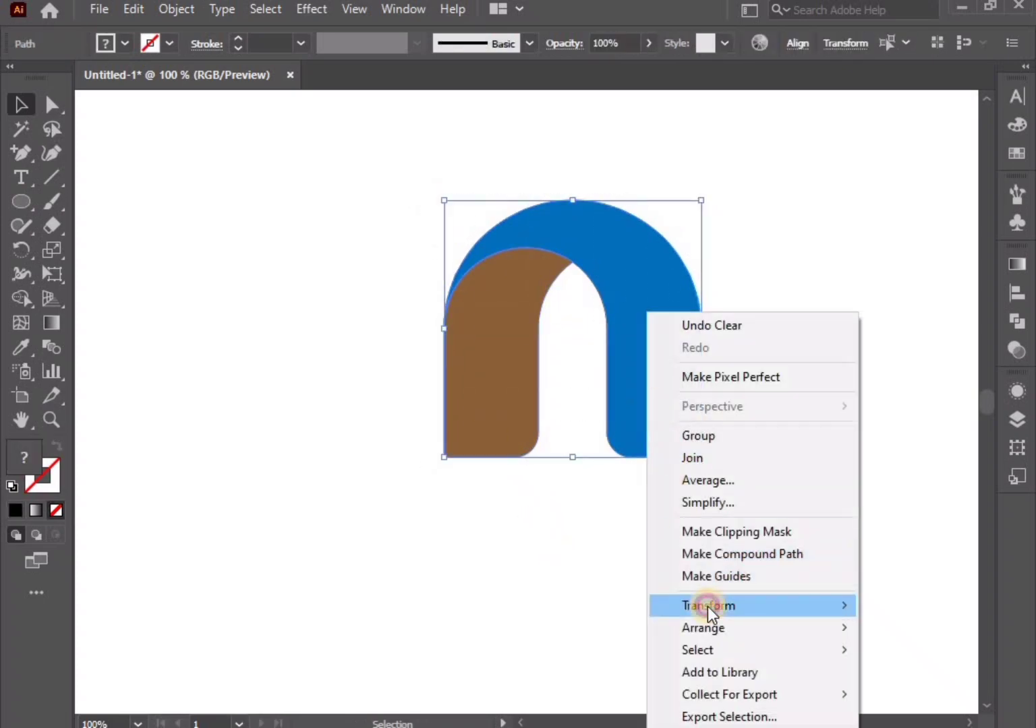
pyautogui.moveTo(708, 605)
pyautogui.click(436, 484)
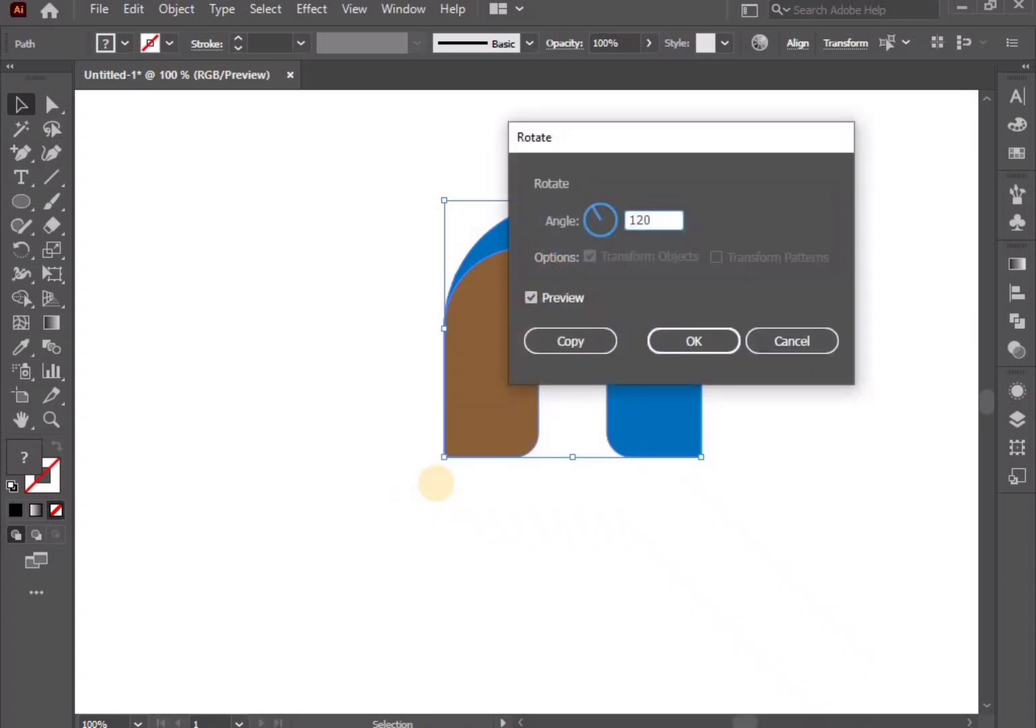
pyautogui.click(570, 342)
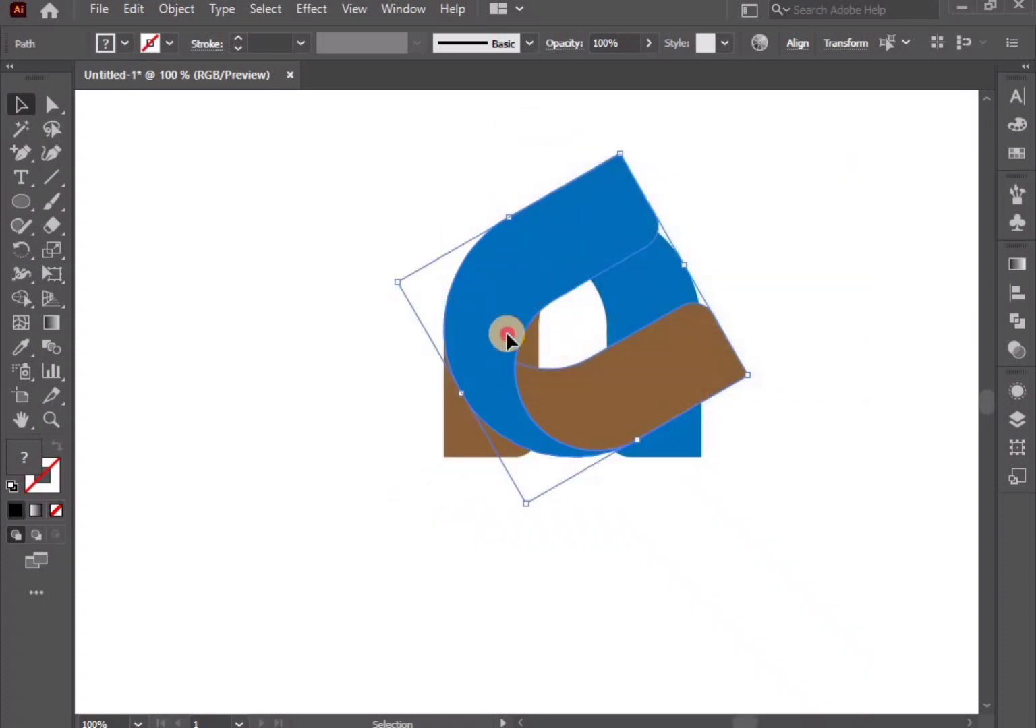
pyautogui.moveTo(506, 331)
pyautogui.mouseDown()
pyautogui.moveTo(395, 479)
pyautogui.moveTo(432, 459)
pyautogui.mouseUp()
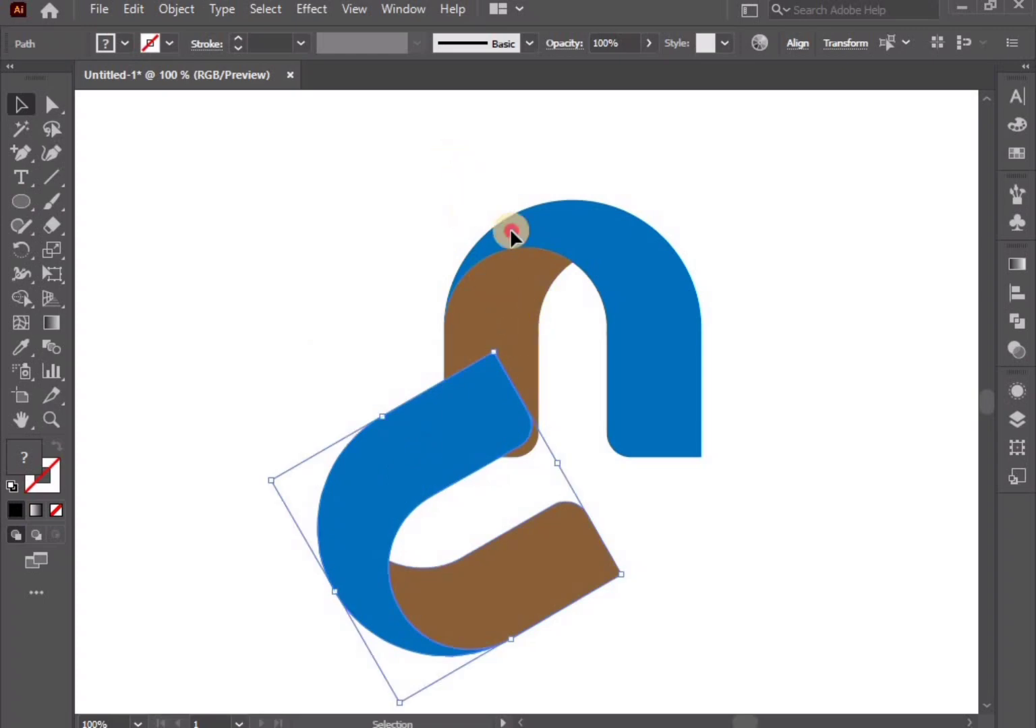
# - Make a copy of the original arch rotated -120° and place it at the lower right
pyautogui.moveTo(451, 162); pyautogui.dragTo(595, 282)
pyautogui.rightClick(597, 286)
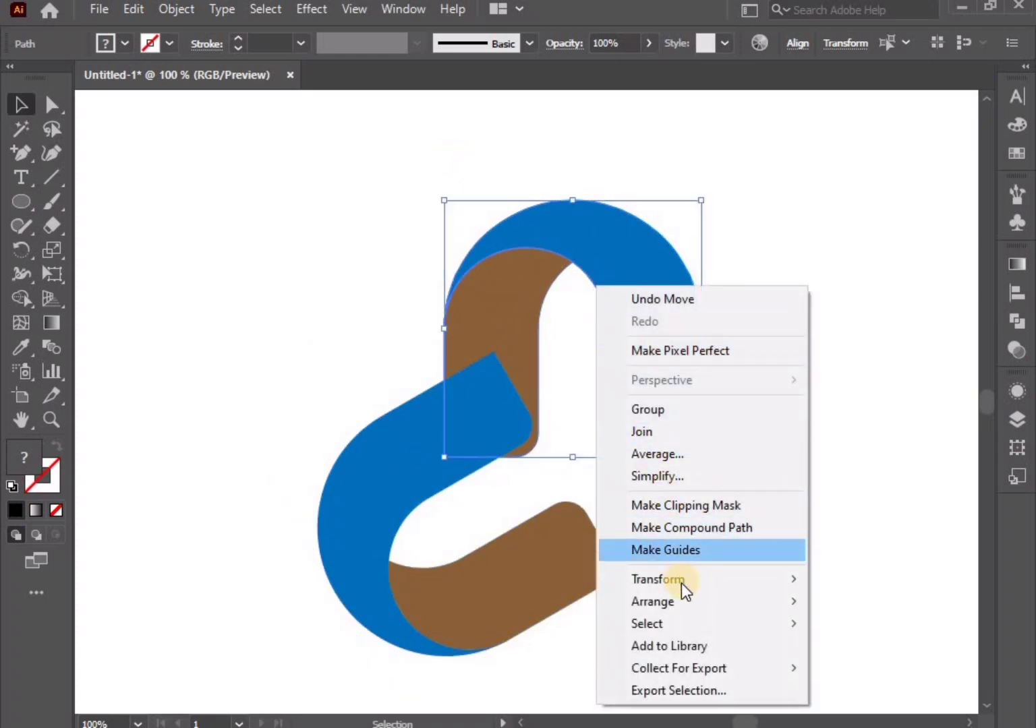
pyautogui.moveTo(657, 580)
pyautogui.click(467, 630)
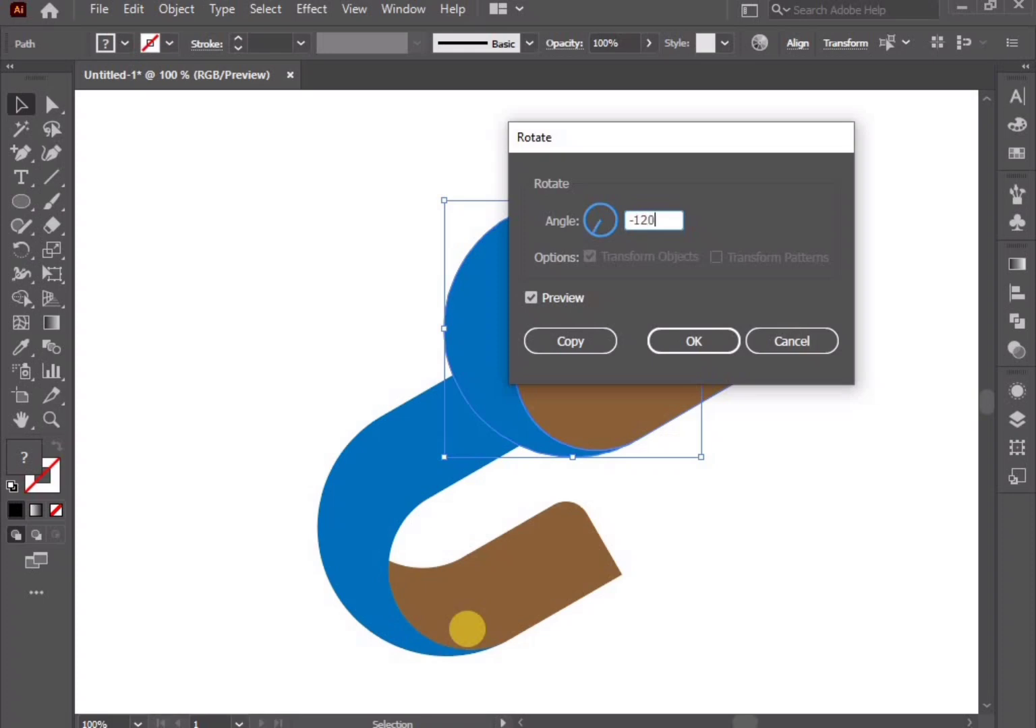
pyautogui.click(580, 338)
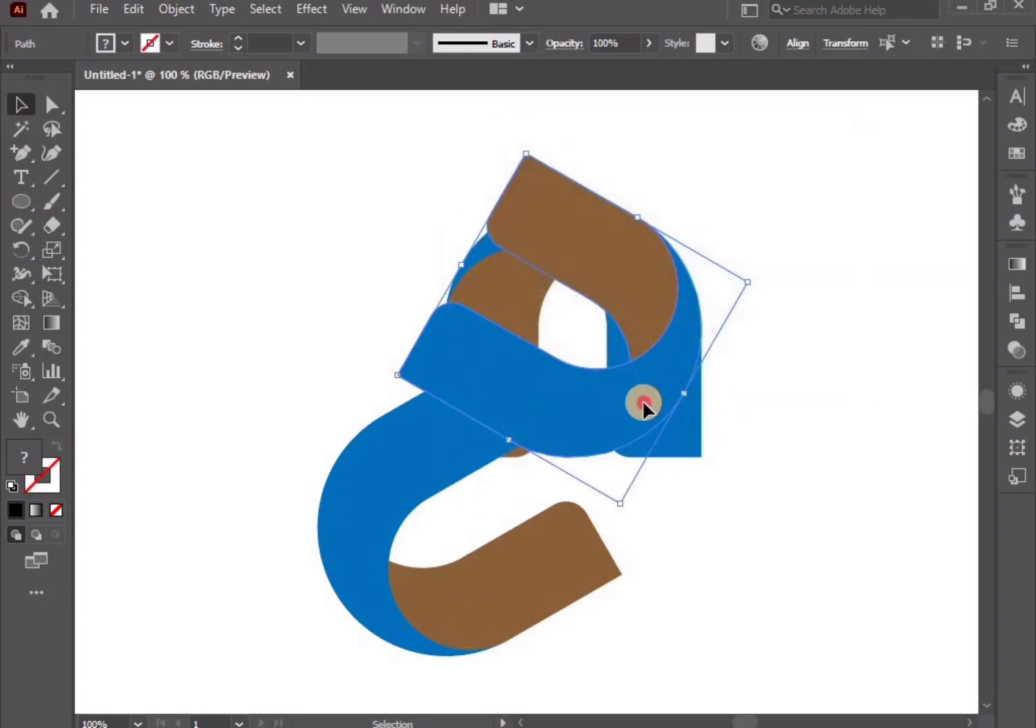
pyautogui.moveTo(643, 404); pyautogui.dragTo(829, 555)
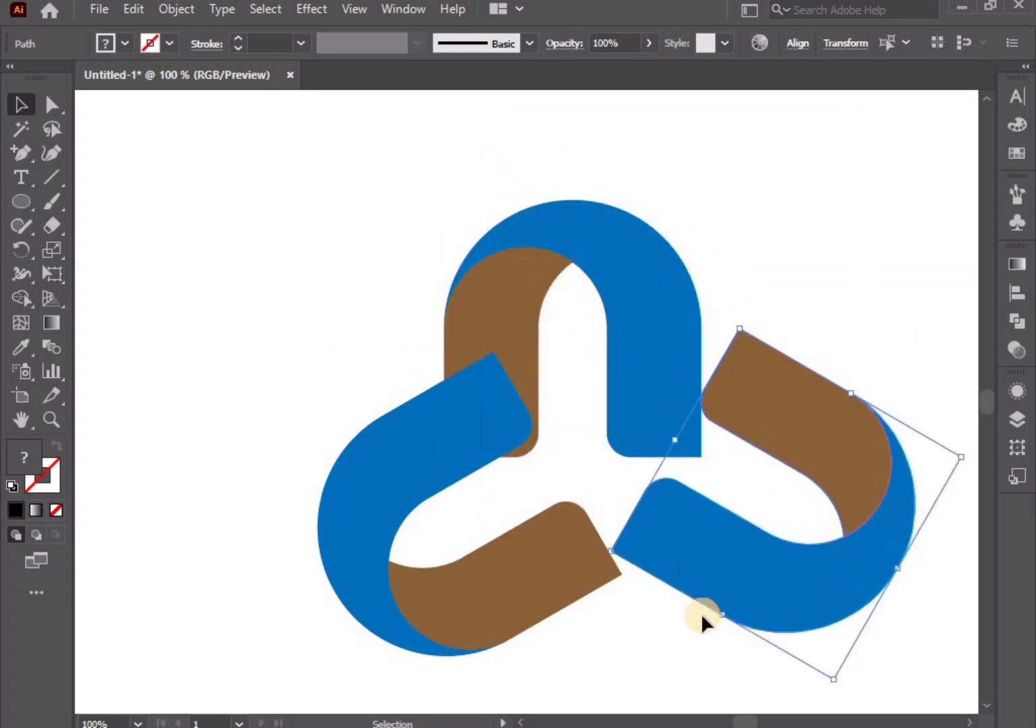
# - Try nudging the lower-left blue piece, then undo the move
pyautogui.scroll(2, 513, 453)
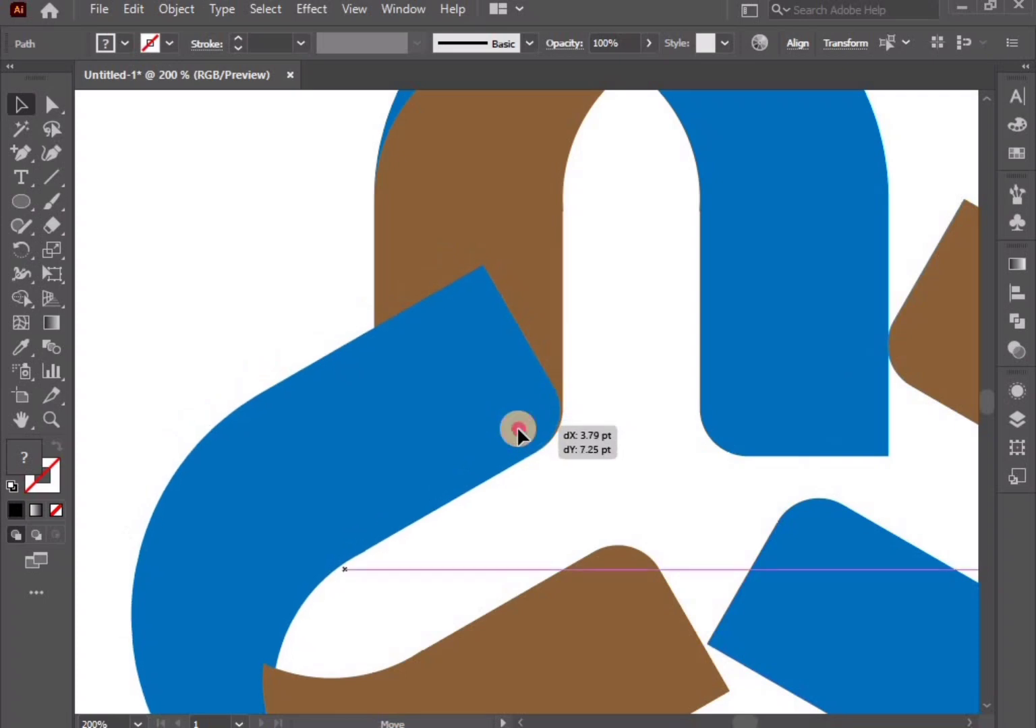
pyautogui.moveTo(508, 414)
pyautogui.mouseDown()
pyautogui.moveTo(517, 428)
pyautogui.moveTo(463, 437)
pyautogui.moveTo(488, 460)
pyautogui.mouseUp()
pyautogui.press('a')
pyautogui.hotkey('ctrl', 'z')
pyautogui.click(555, 411)
pyautogui.scroll(-3, 738, 425)
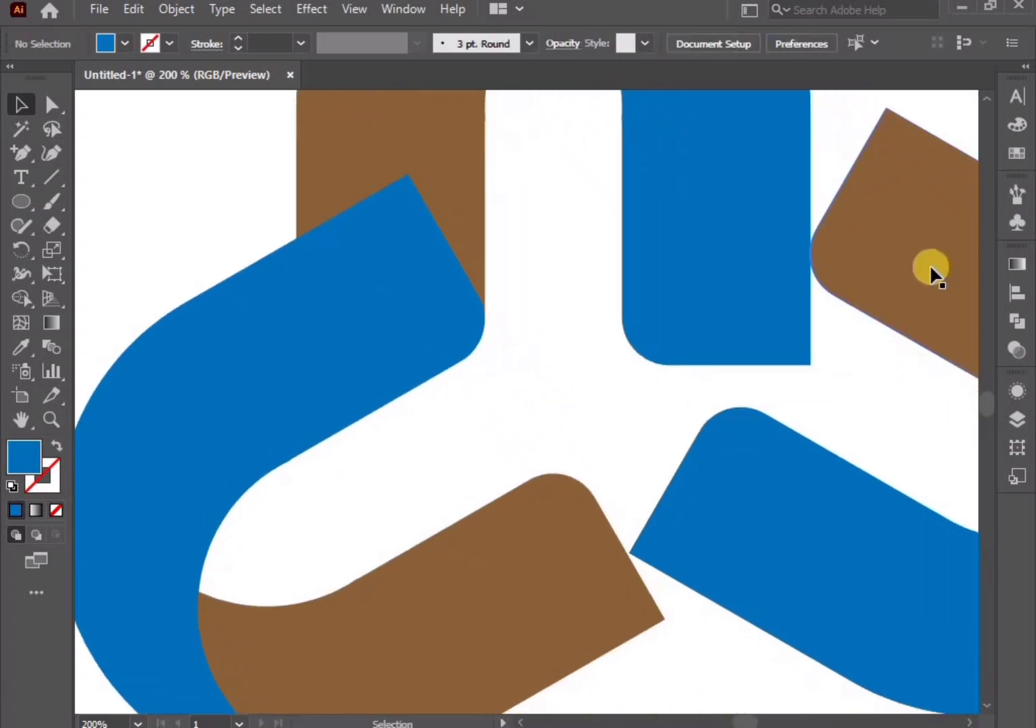
# - Shift the lower-right copy up-left to interlock the arches, then select everything at 100%
pyautogui.click(835, 511)
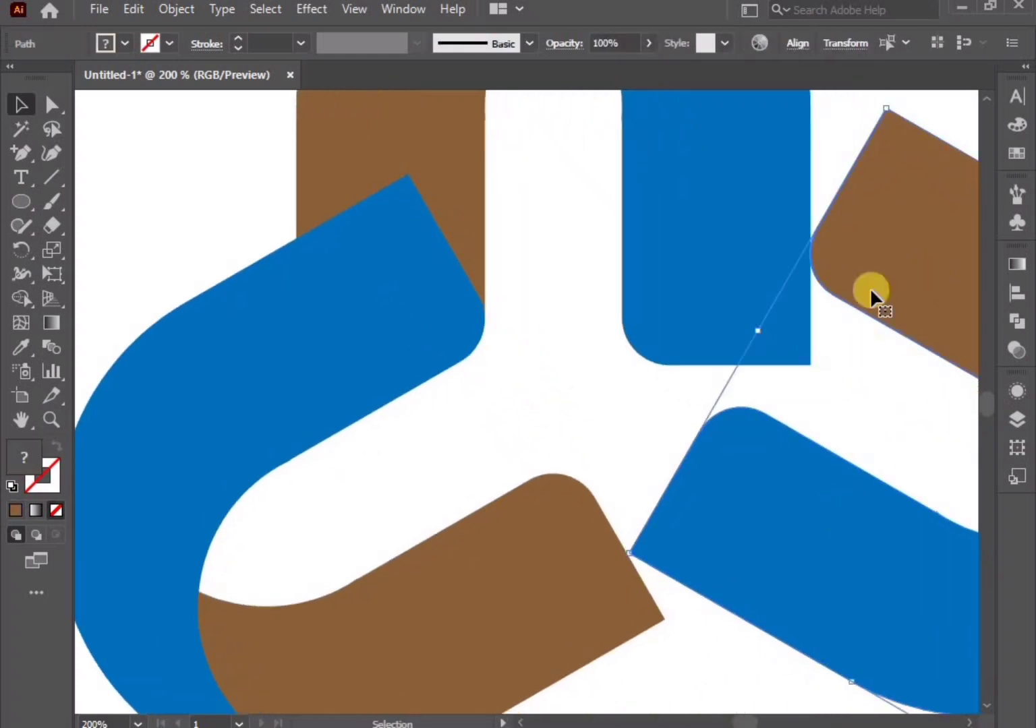
pyautogui.moveTo(778, 346); pyautogui.dragTo(690, 328)
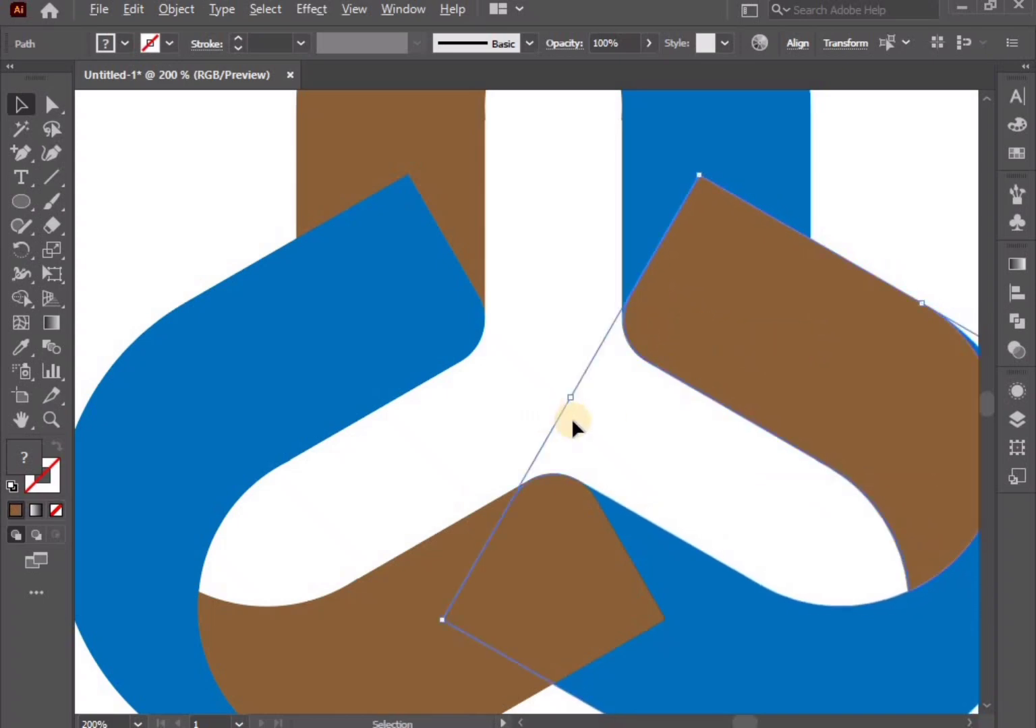
pyautogui.hotkey('ctrl', '1')
pyautogui.hotkey('ctrl', 'a')
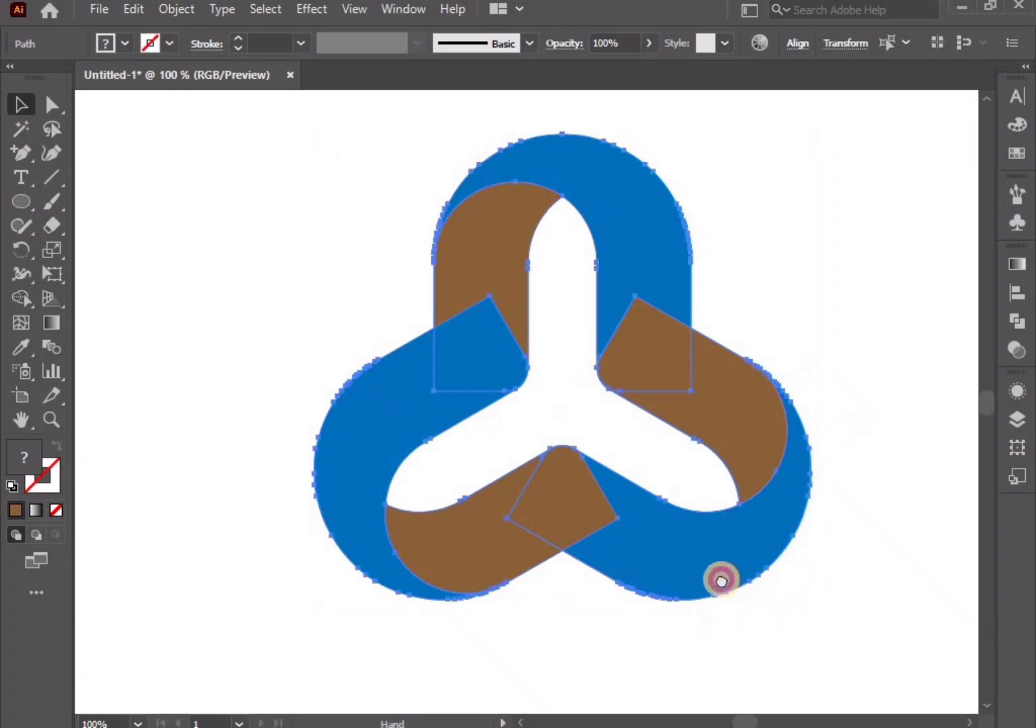
# - Join the top blue band into the right brown piece with Shape Builder, then select all shapes
pyautogui.click(35, 300)
pyautogui.moveTo(629, 274)
pyautogui.mouseDown()
pyautogui.moveTo(653, 361)
pyautogui.moveTo(690, 406)
pyautogui.mouseUp()
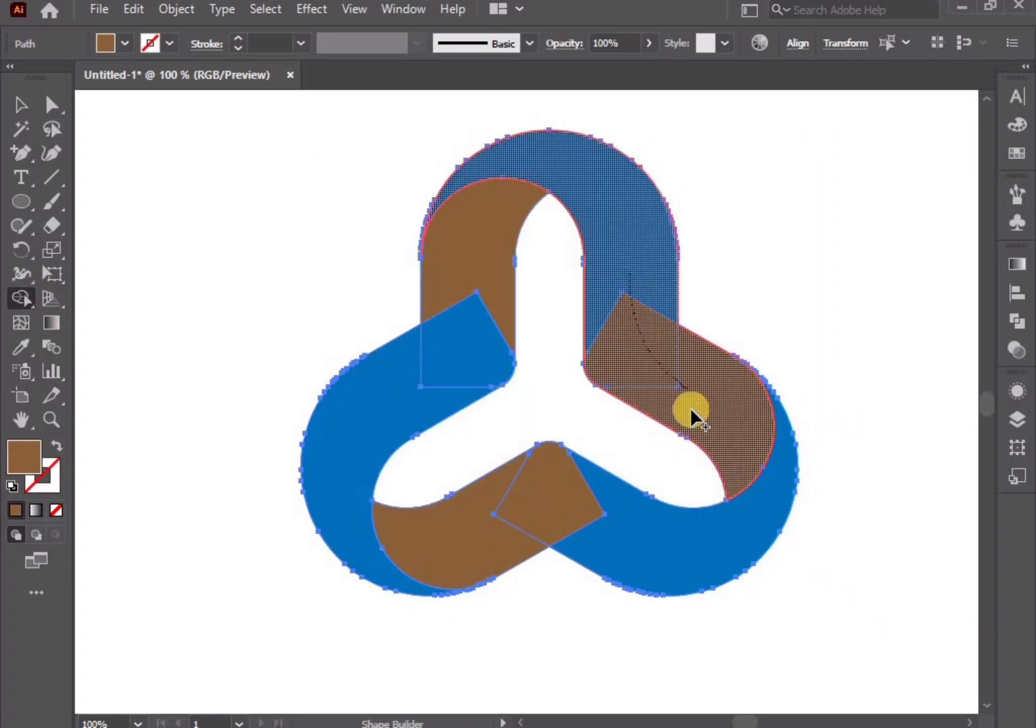
pyautogui.hotkey('ctrl', '-')
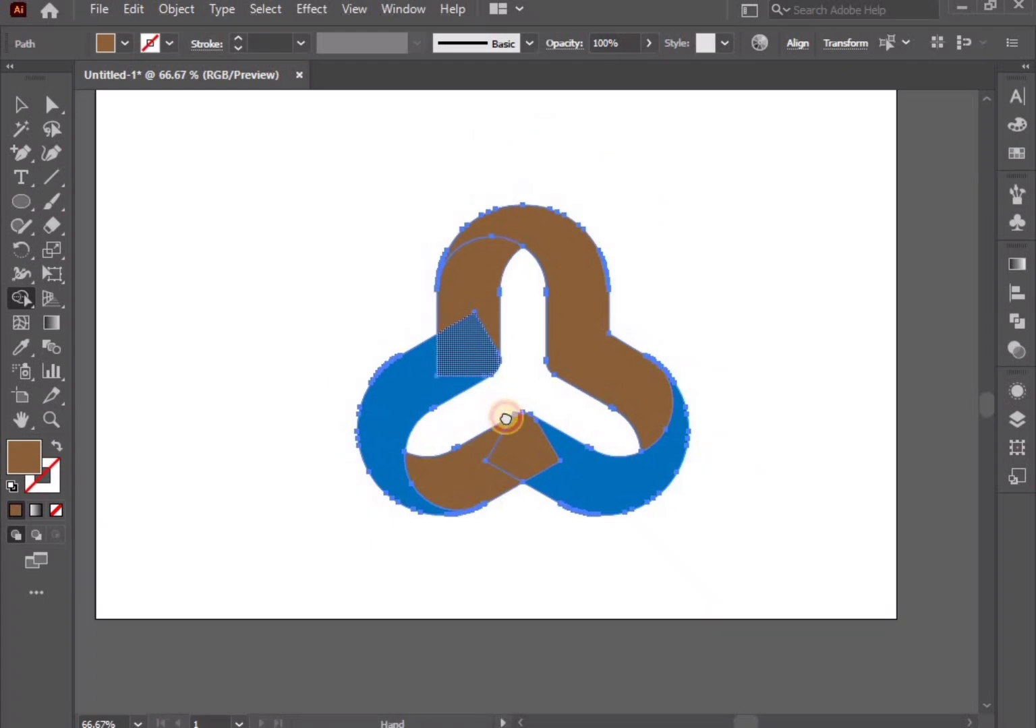
pyautogui.hotkey('ctrl', '+')
pyautogui.click(20, 104)
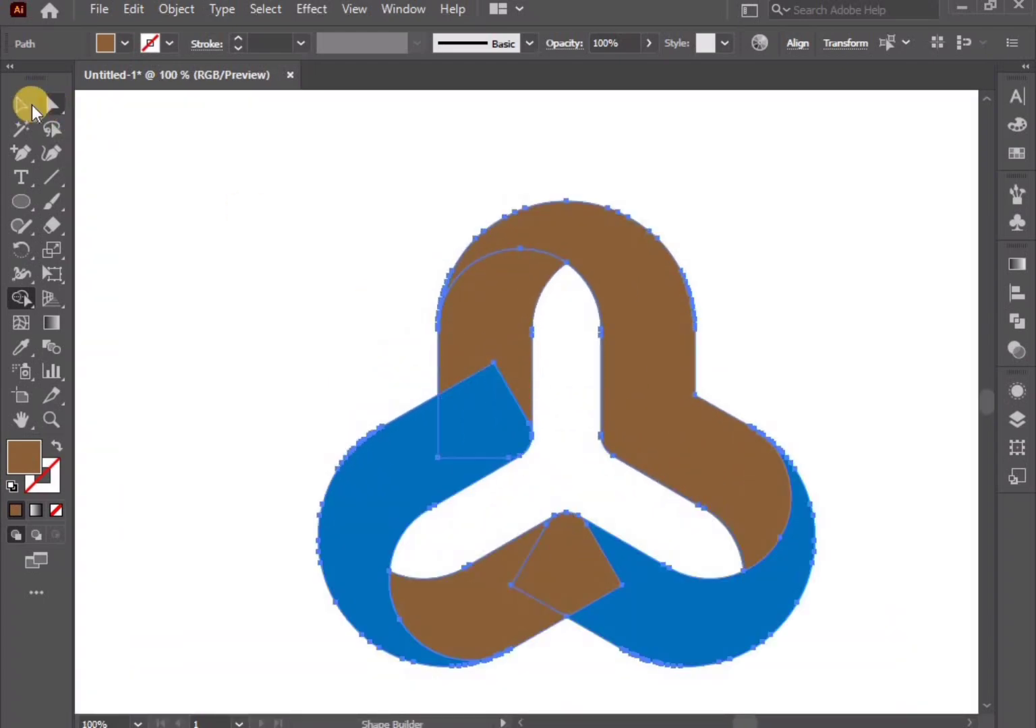
pyautogui.click(286, 330)
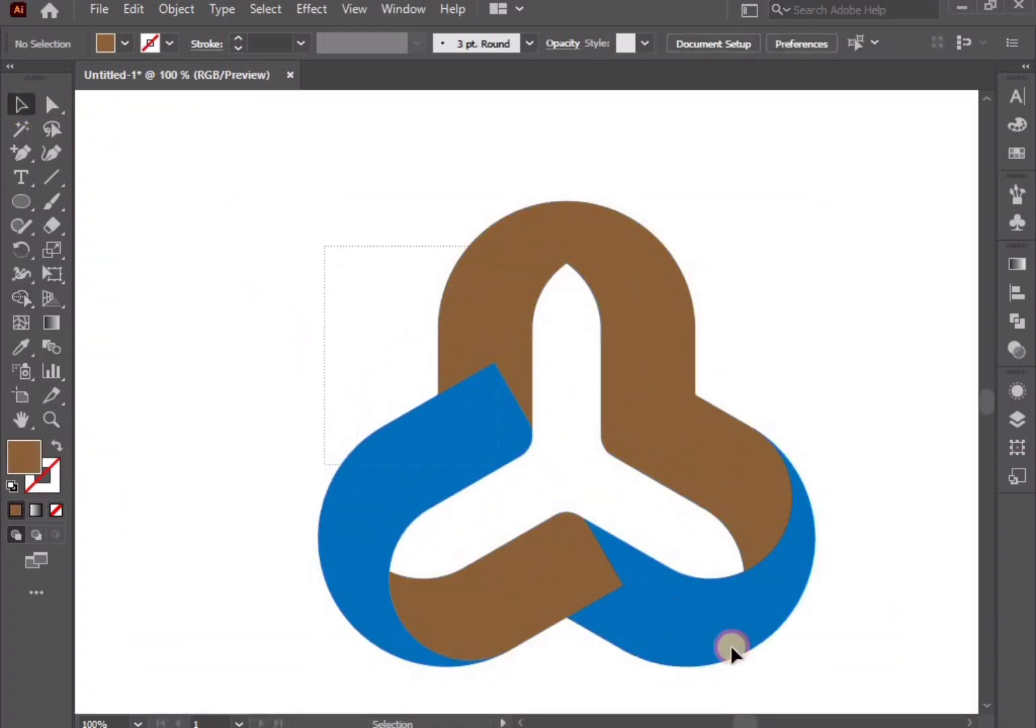
pyautogui.moveTo(730, 648); pyautogui.dragTo(776, 662)
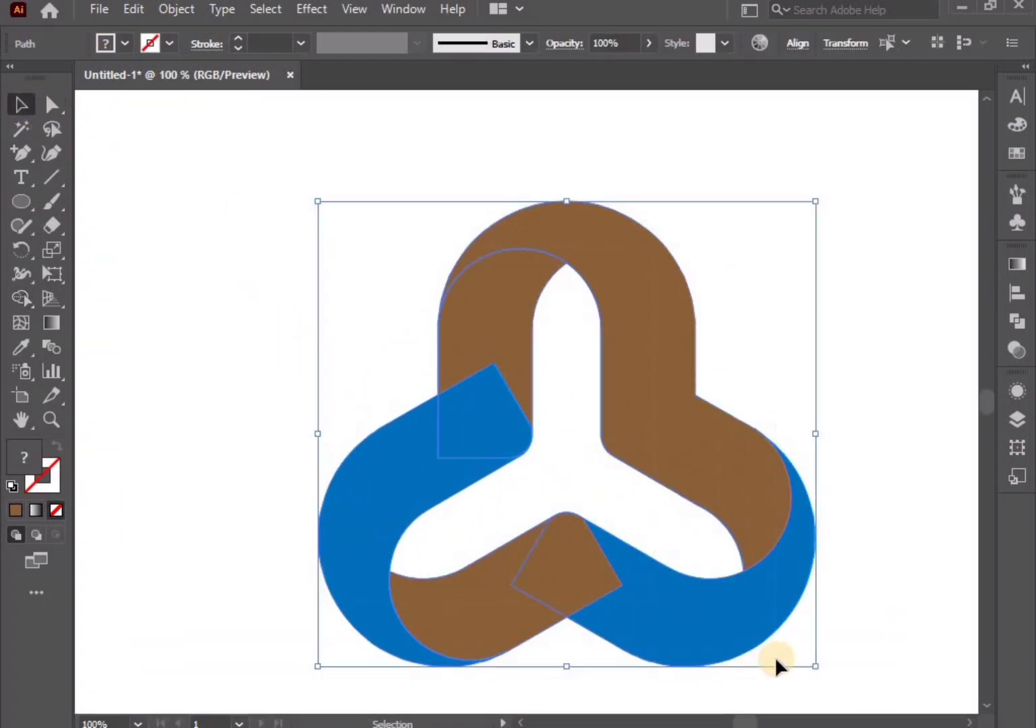
# - Delete the blue shapes so only the brown ribbon remains, then select it
pyautogui.keyDown('shift'); pyautogui.click(689, 464); pyautogui.keyUp('shift')
pyautogui.press('Delete')
pyautogui.click(636, 404)
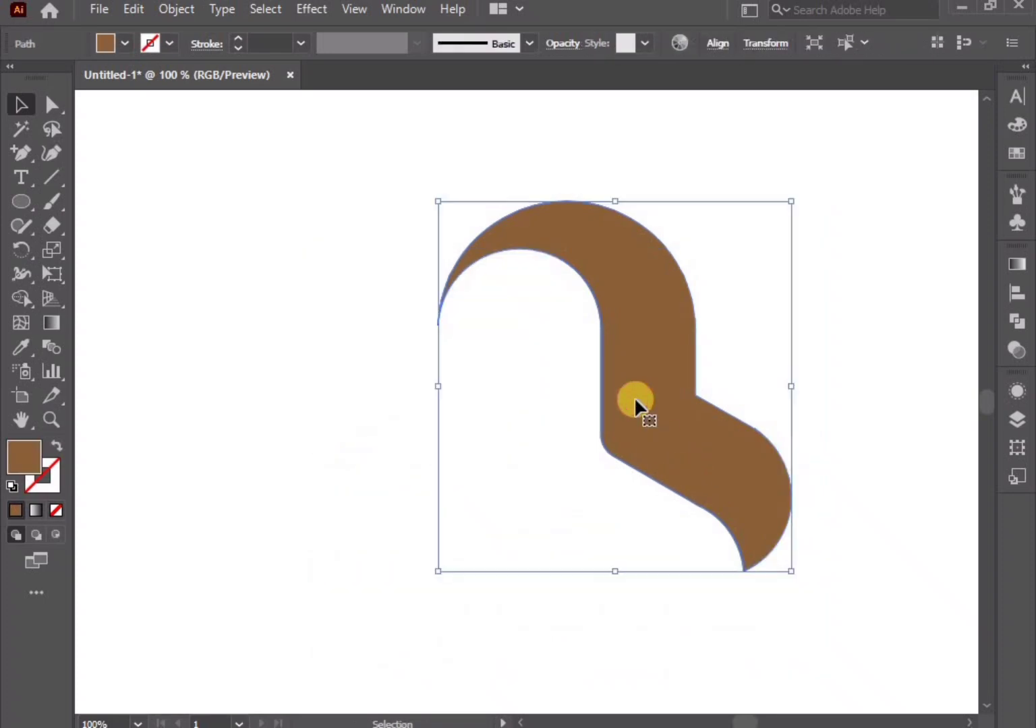
# - Fill the ribbon with the White-Black gradient preset and make its left stop blue
pyautogui.click(1019, 263)
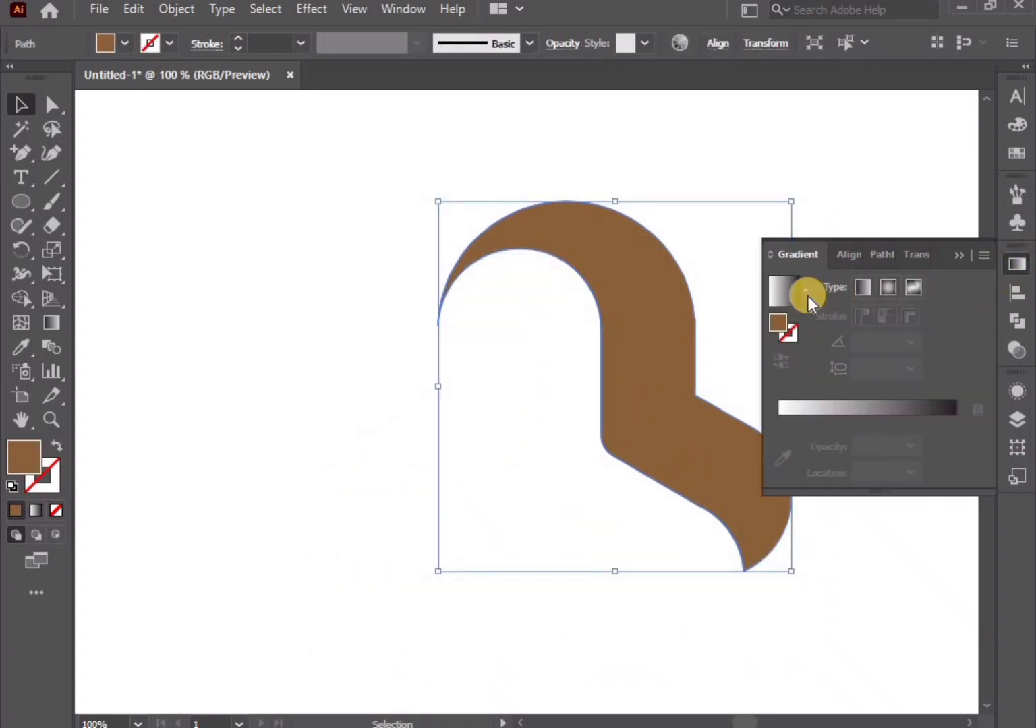
pyautogui.click(807, 293)
pyautogui.click(732, 333)
pyautogui.click(783, 434)
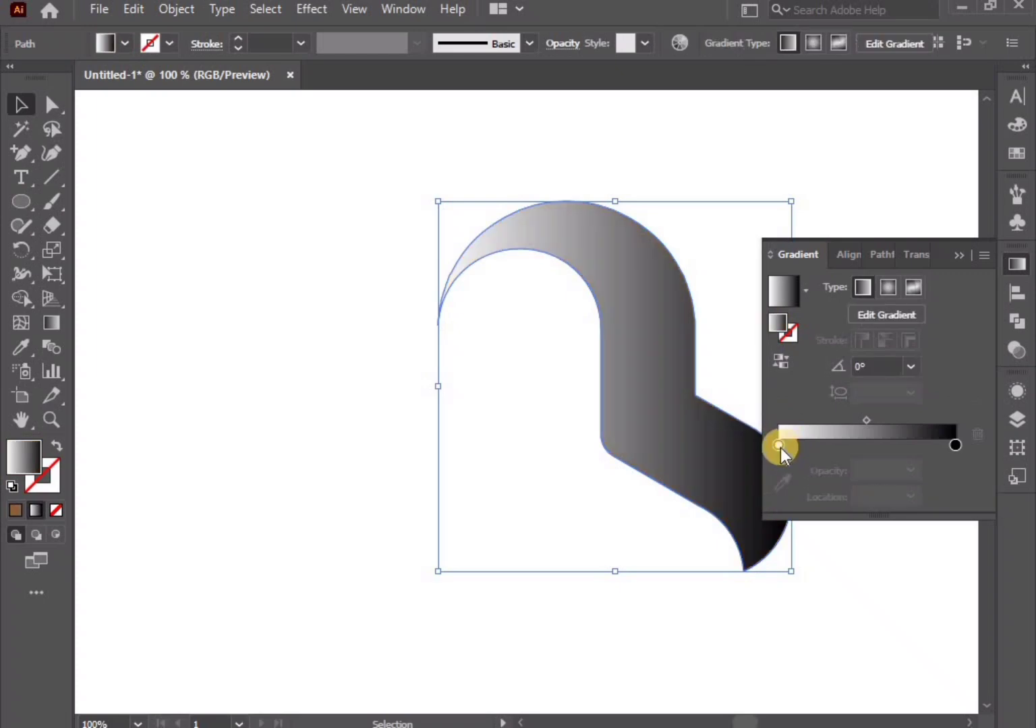
pyautogui.doubleClick(778, 444)
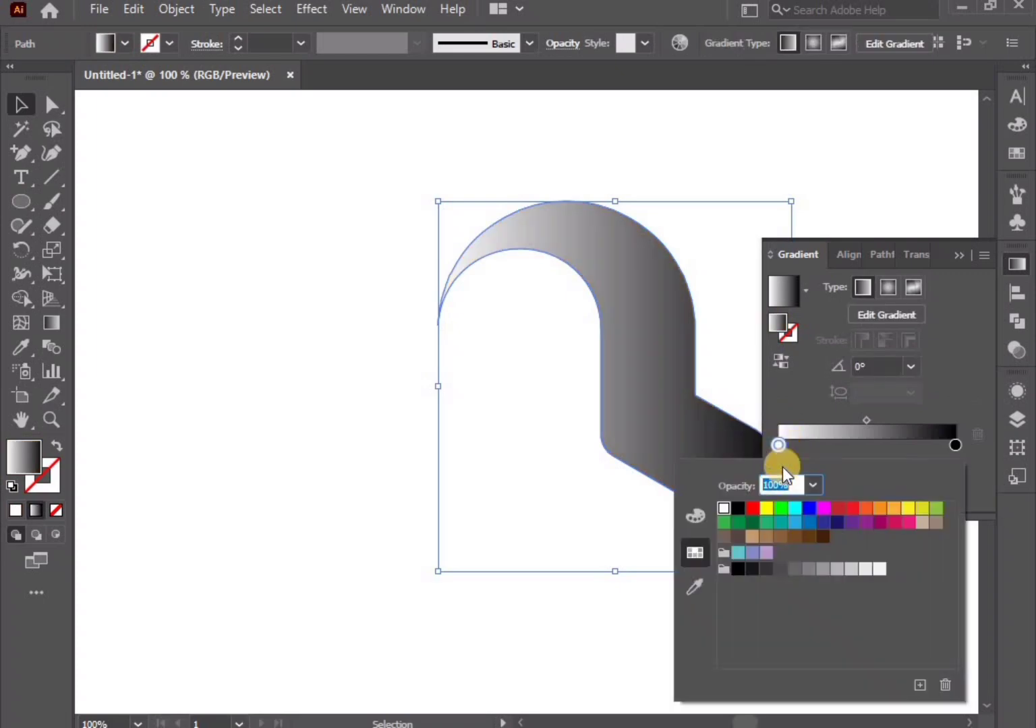
pyautogui.click(795, 522)
pyautogui.click(961, 260)
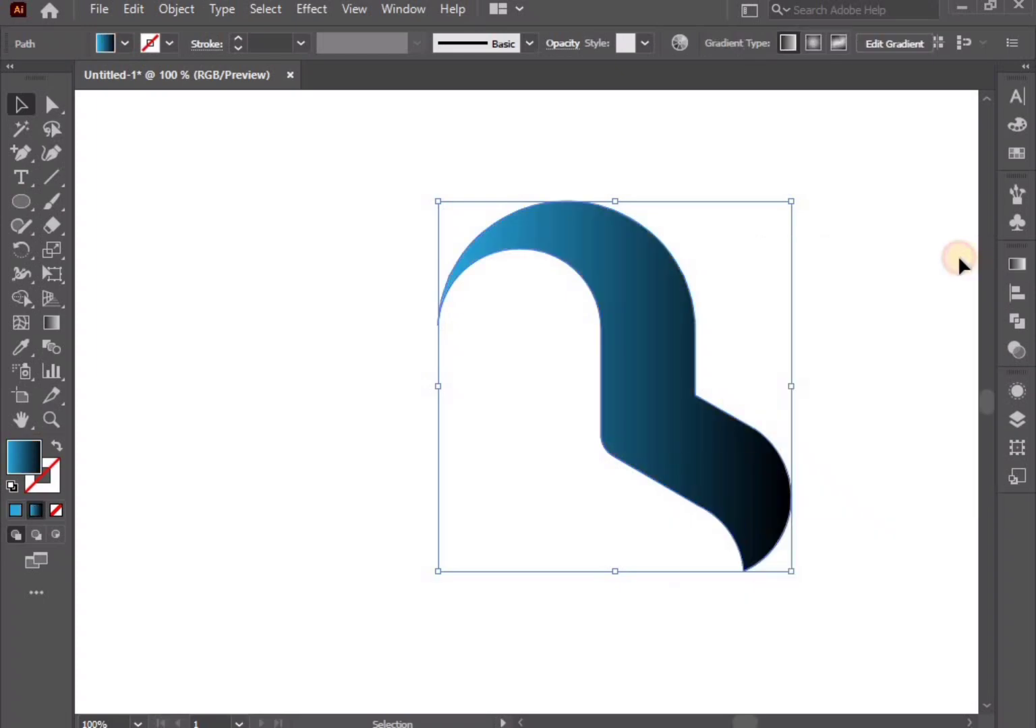
# - Drag the ribbon's blue-to-black gradient diagonally from its top edge to below its lower tip
pyautogui.click(52, 323)
pyautogui.moveTo(594, 233)
pyautogui.mouseDown()
pyautogui.moveTo(754, 526)
pyautogui.moveTo(784, 627)
pyautogui.mouseUp()
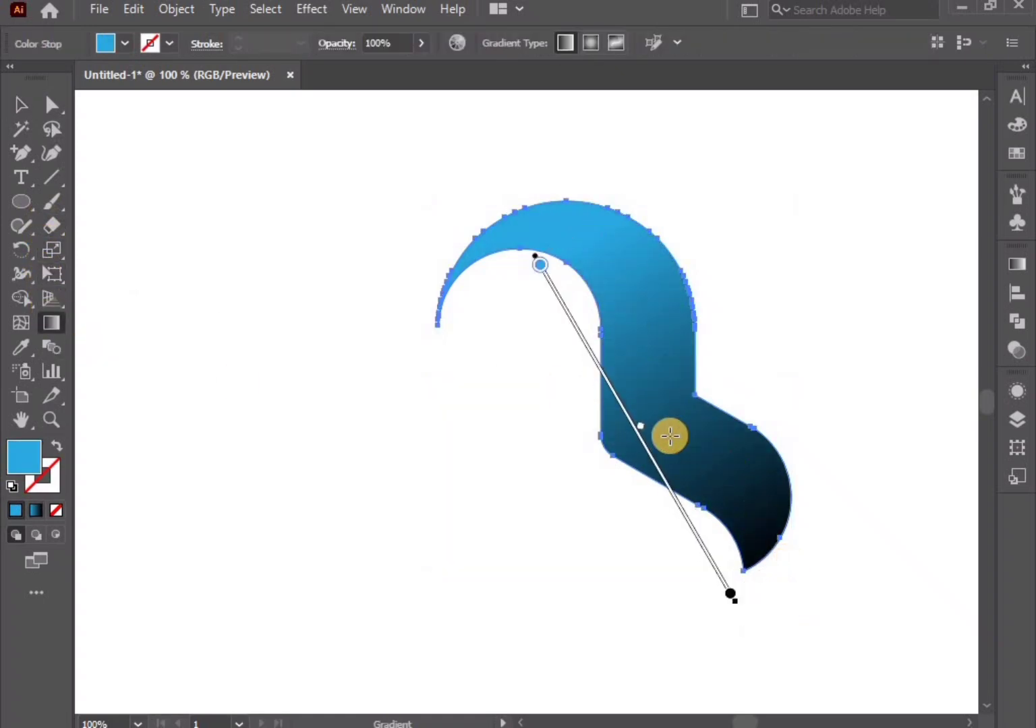
pyautogui.moveTo(641, 426); pyautogui.dragTo(652, 444)
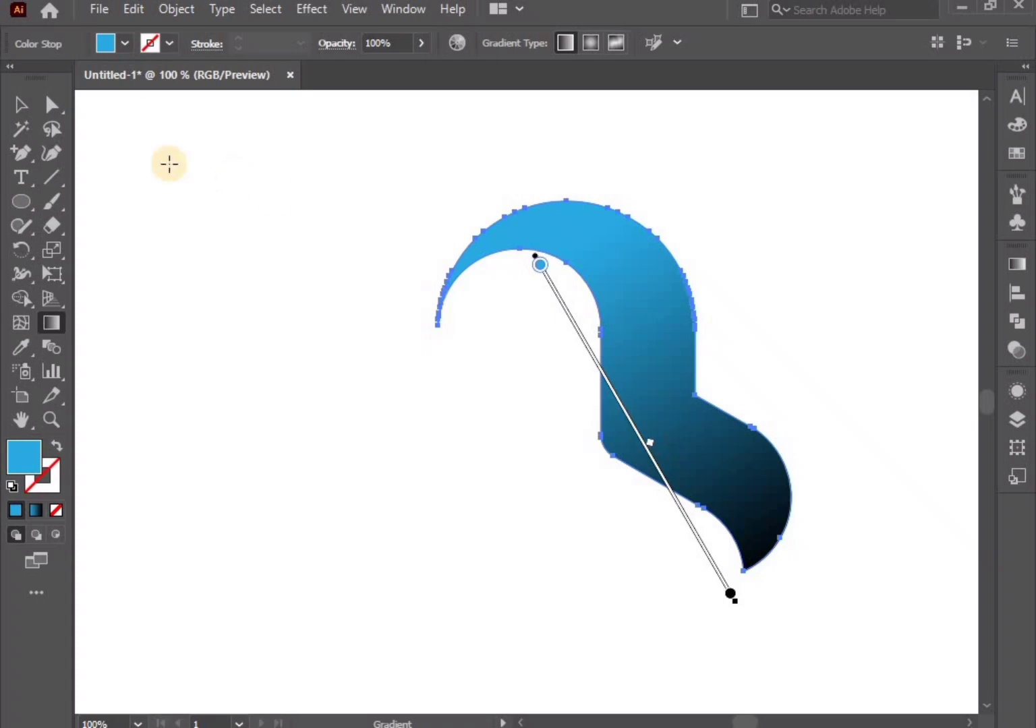
pyautogui.click(21, 104)
pyautogui.click(517, 435)
pyautogui.click(658, 413)
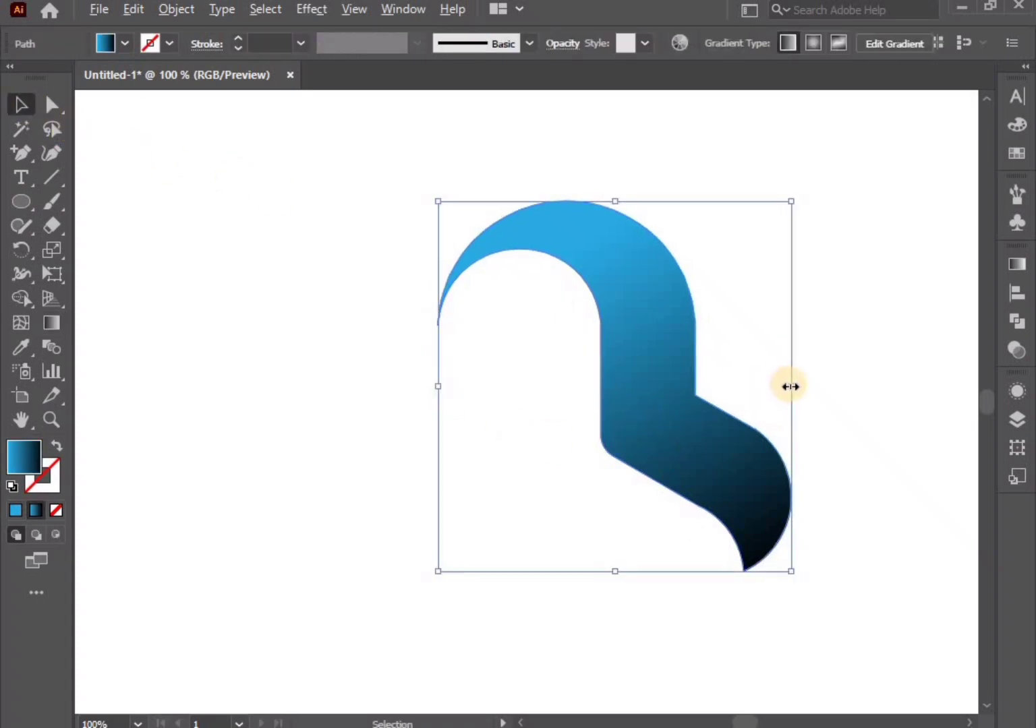
# - Raise the ribbon, make a rotated copy of it, and drag the copy below the original
pyautogui.moveTo(791, 387); pyautogui.dragTo(770, 387)
pyautogui.moveTo(676, 399); pyautogui.dragTo(677, 369)
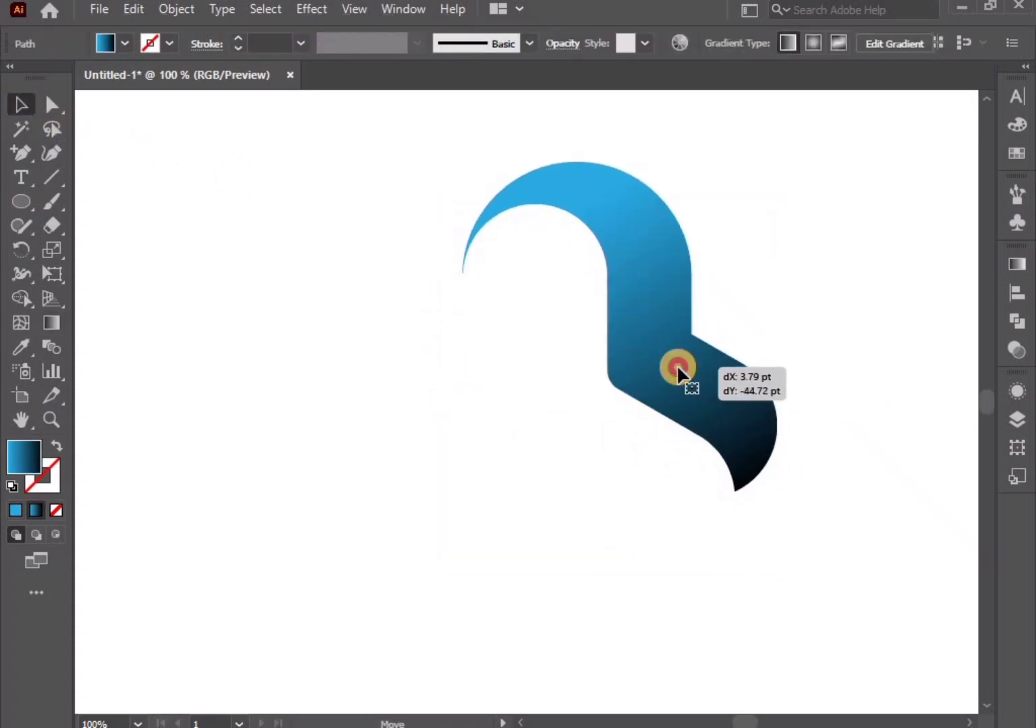
pyautogui.rightClick(678, 367)
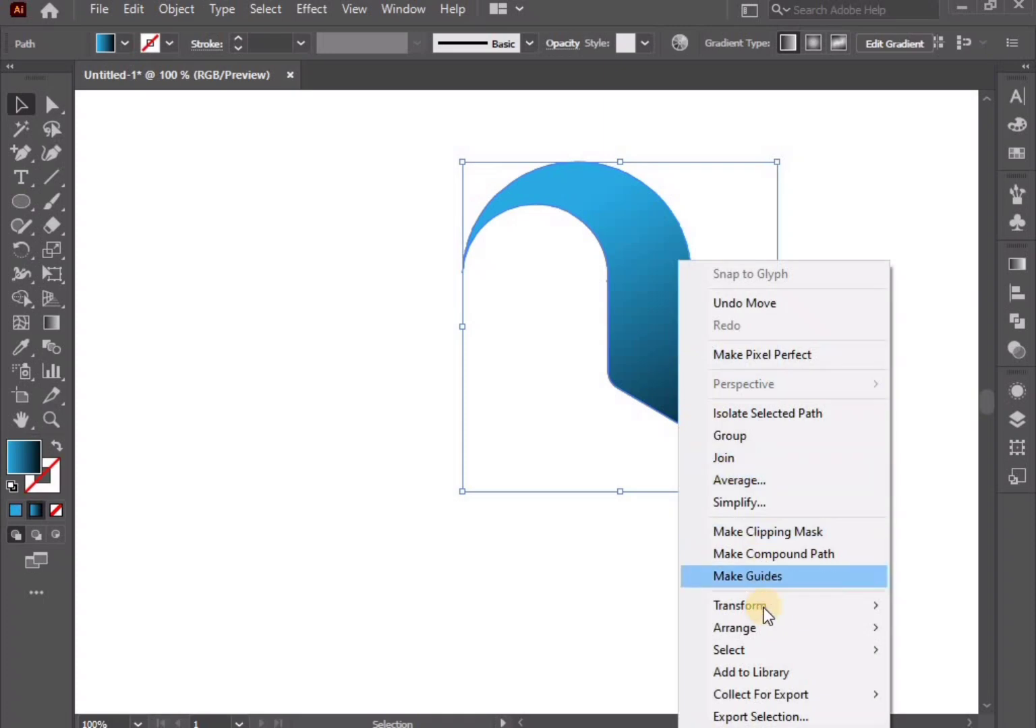
pyautogui.moveTo(740, 605)
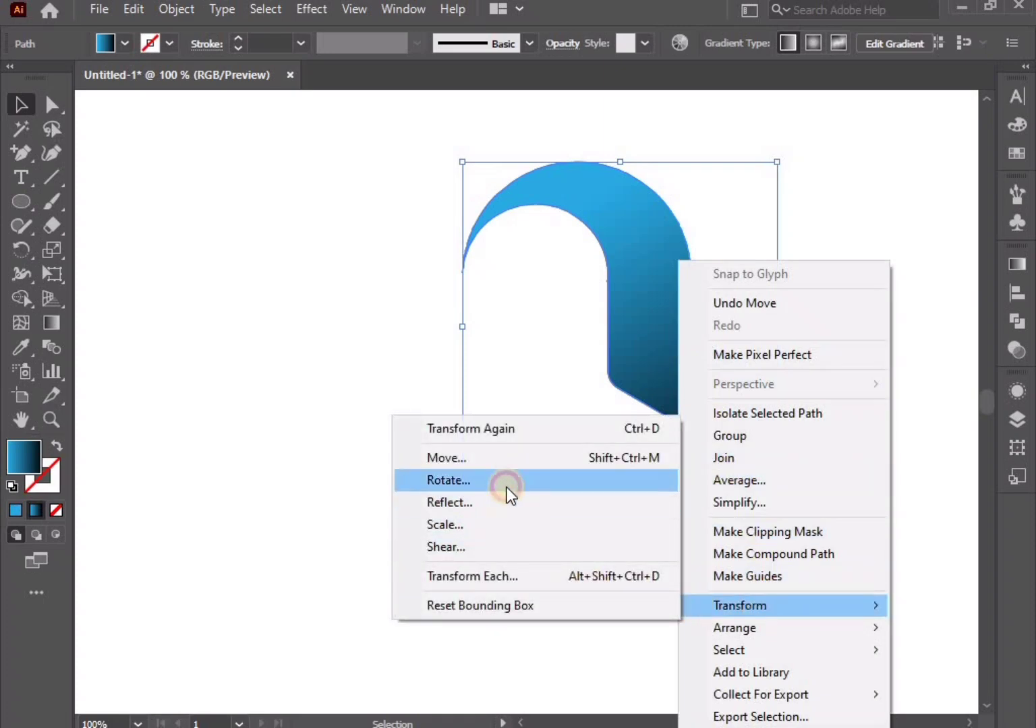
pyautogui.click(507, 480)
pyautogui.click(580, 349)
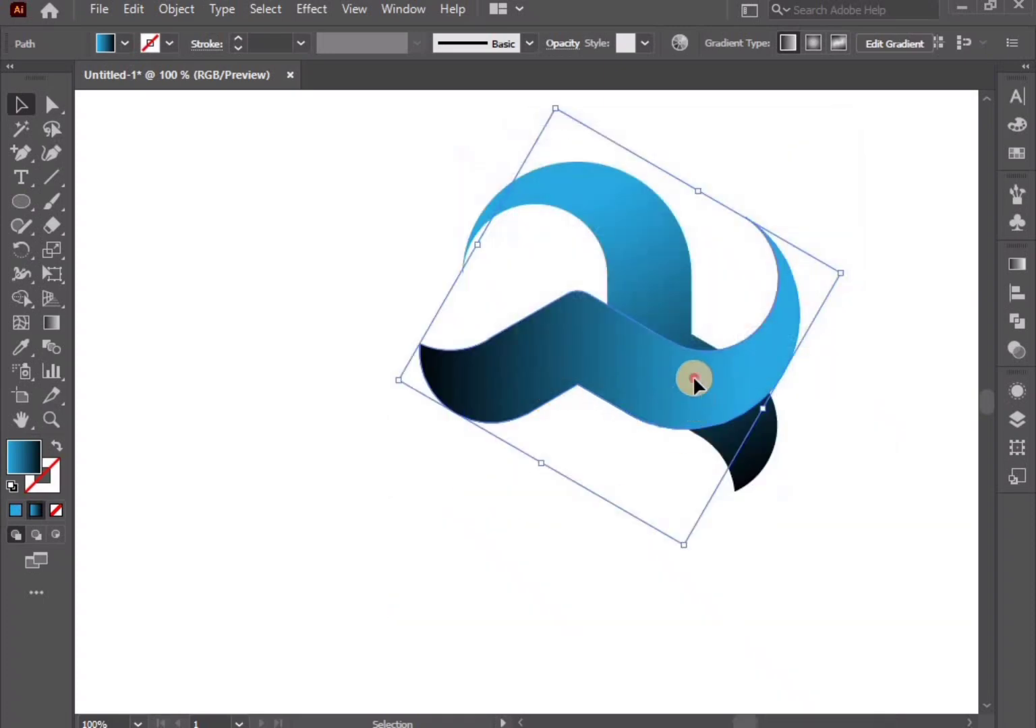
pyautogui.moveTo(694, 383); pyautogui.dragTo(694, 525)
# - Nudge the lower ribbon copy left and down until it interlocks with the original
pyautogui.click(860, 543)
pyautogui.scroll(2, 788, 429)
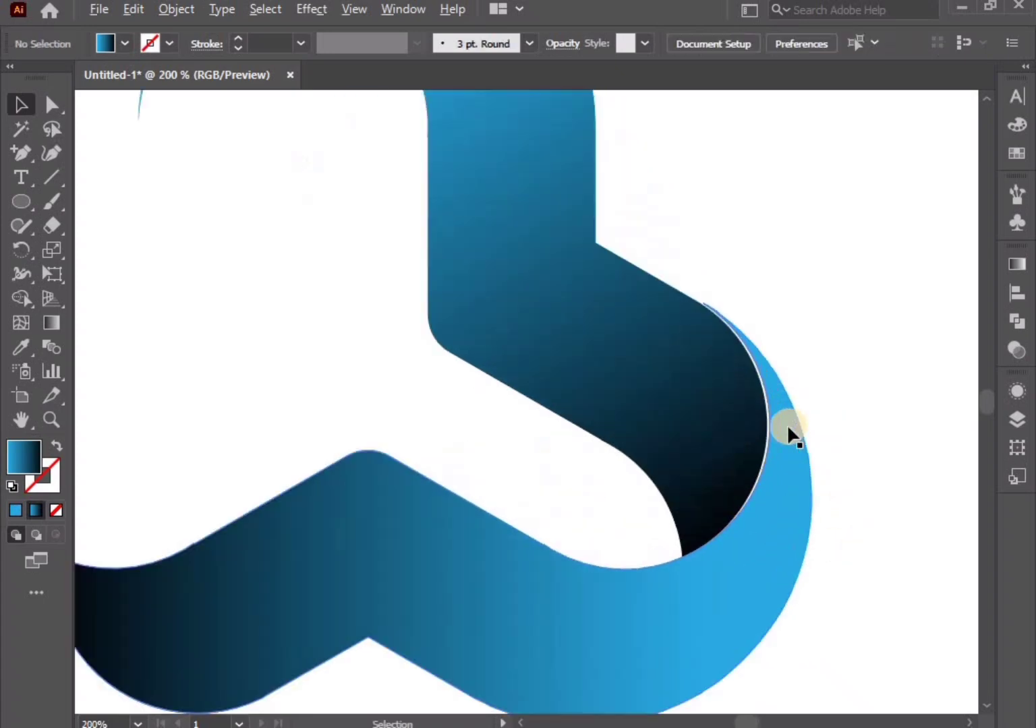
pyautogui.moveTo(784, 415); pyautogui.dragTo(794, 417)
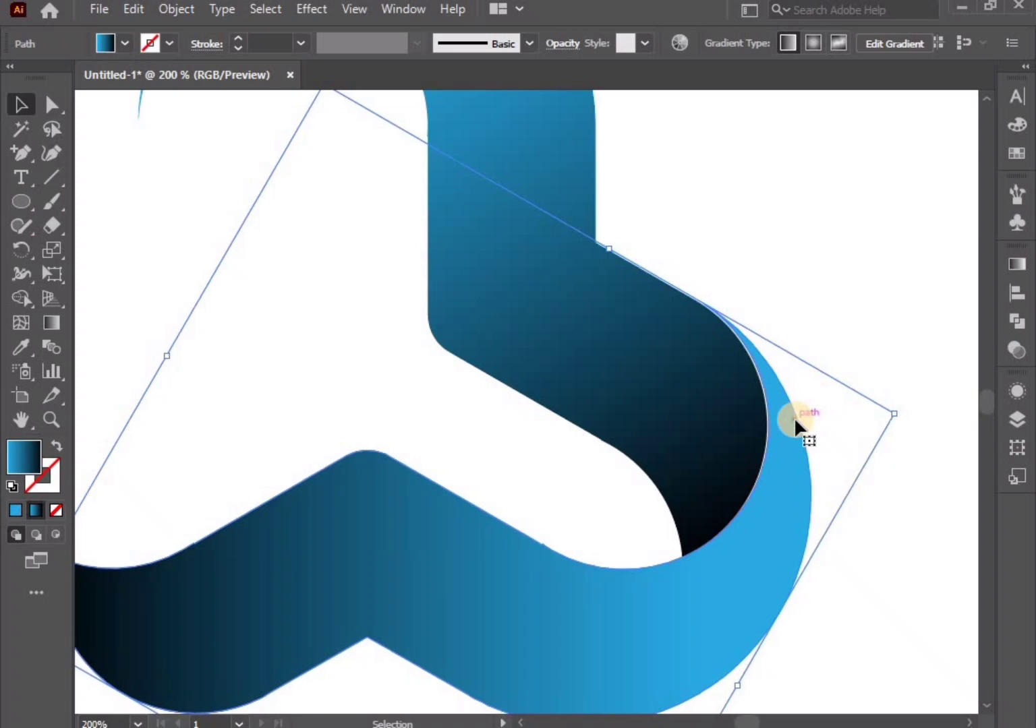
pyautogui.press('Left')
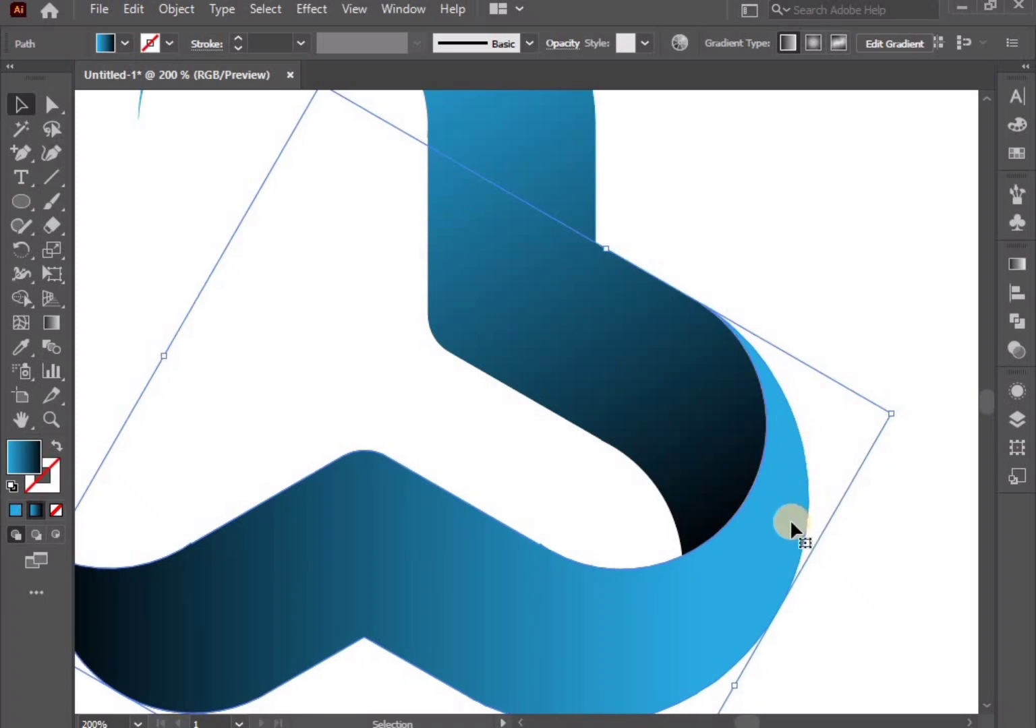
pyautogui.press('Down')
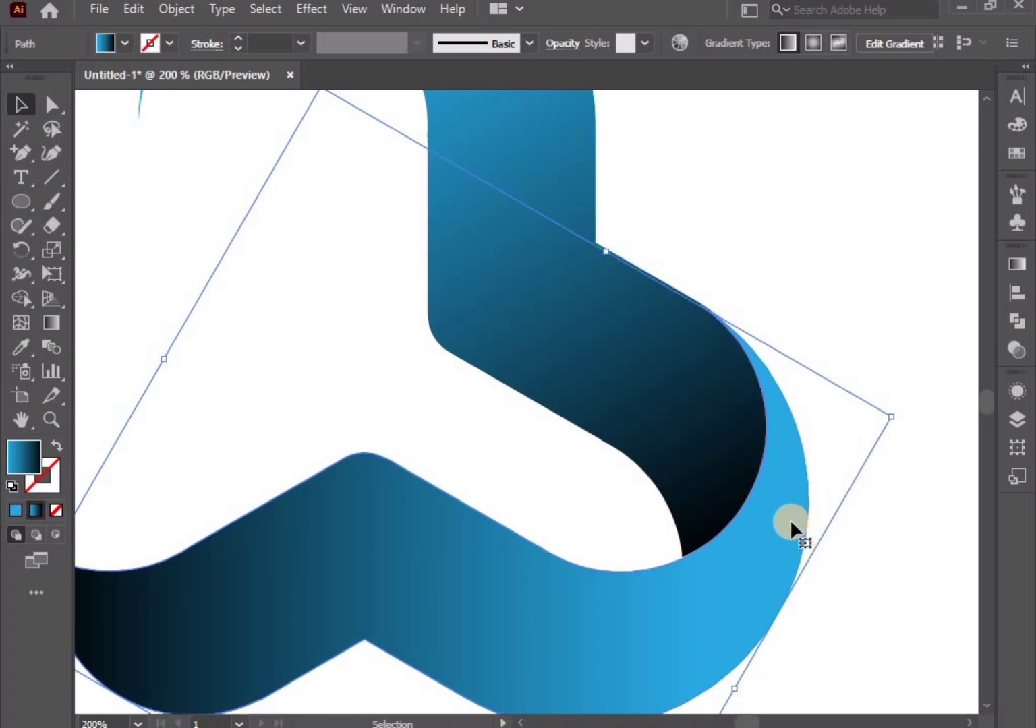
pyautogui.click(823, 493)
pyautogui.keyDown('alt'); pyautogui.scroll(-1, 719, 493); pyautogui.keyUp('alt')
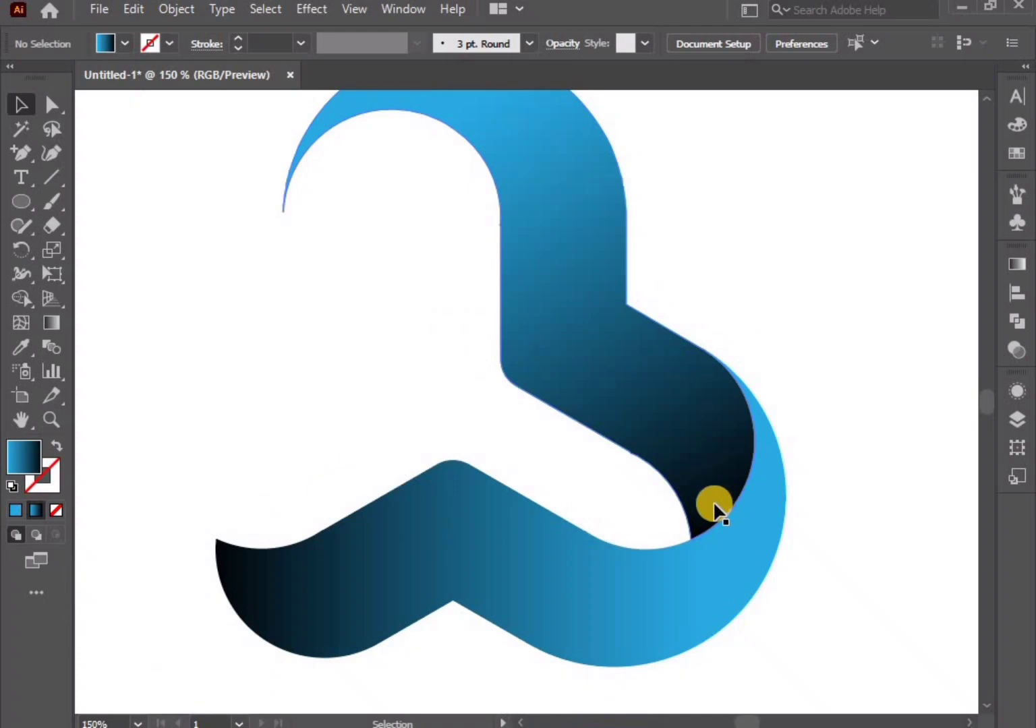
pyautogui.keyDown('alt'); pyautogui.scroll(-1, 713, 501); pyautogui.keyUp('alt')
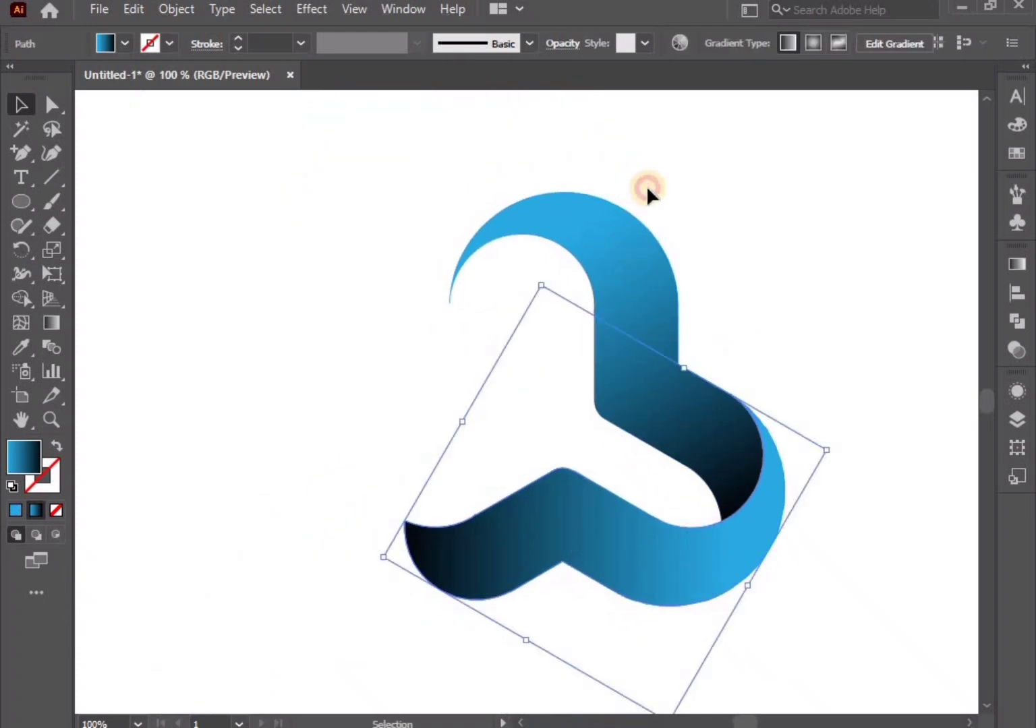
pyautogui.click(646, 187)
# - Copy the top ribbon rotated by 120° and move it into the trefoil's left side
pyautogui.rightClick(596, 223)
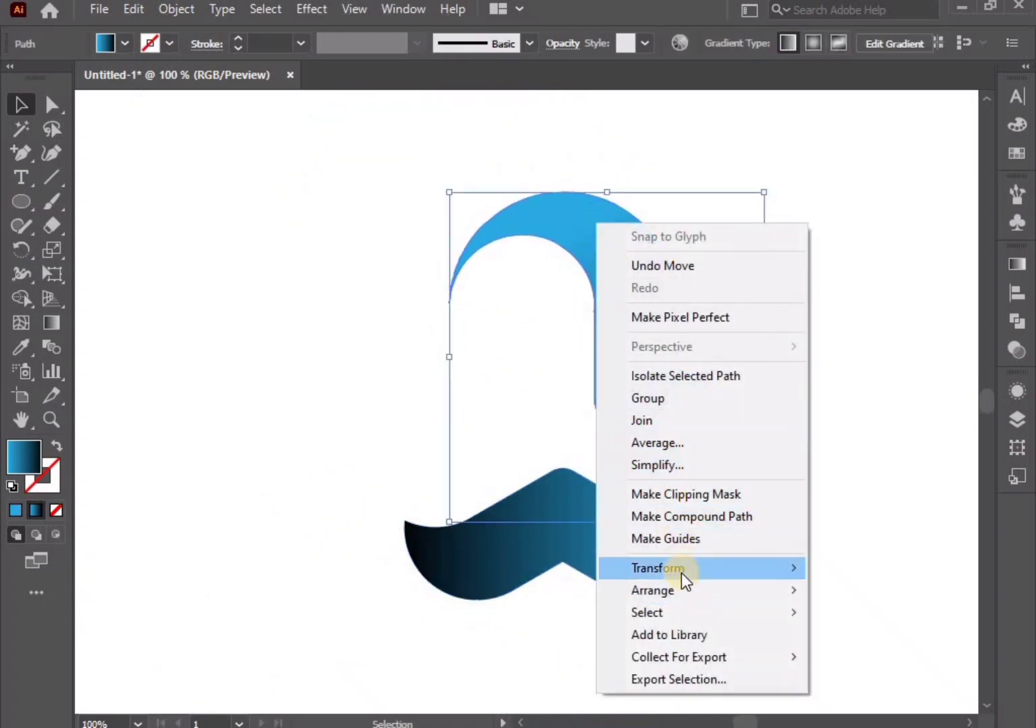
pyautogui.moveTo(657, 568)
pyautogui.click(484, 622)
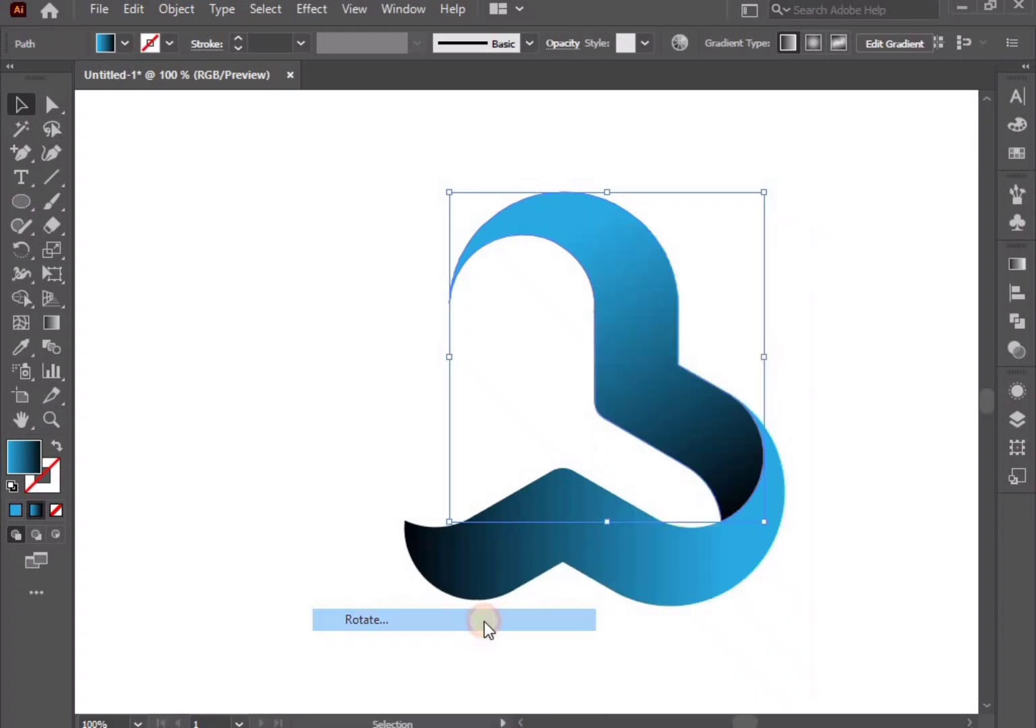
pyautogui.write('120')
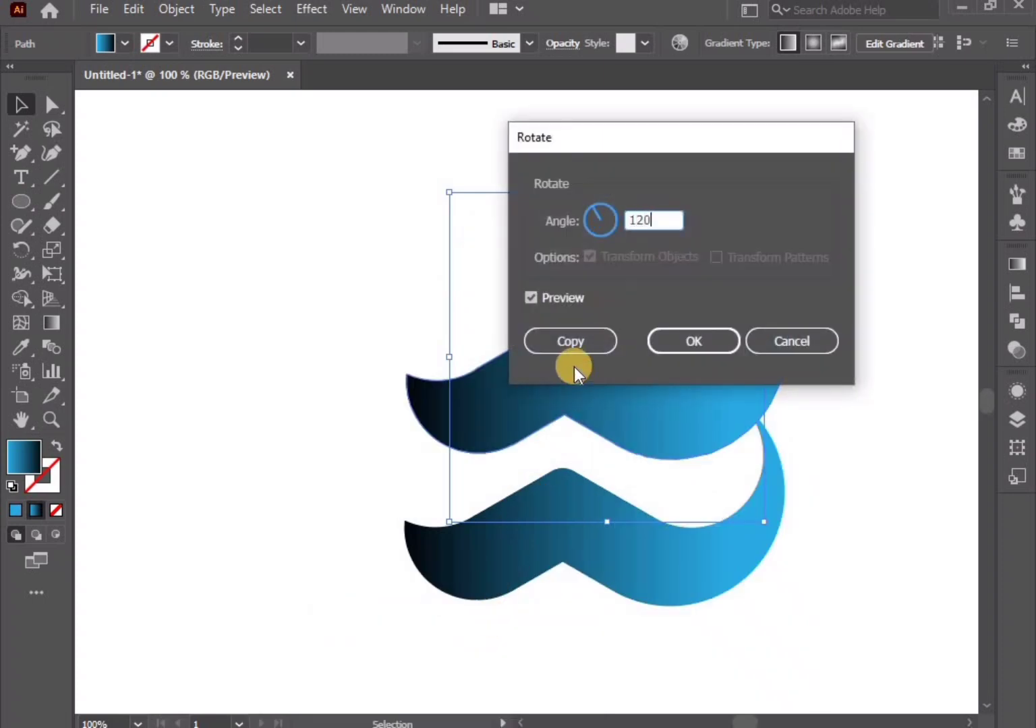
pyautogui.click(577, 340)
pyautogui.moveTo(555, 364)
pyautogui.mouseDown()
pyautogui.moveTo(428, 441)
pyautogui.moveTo(436, 472)
pyautogui.mouseUp()
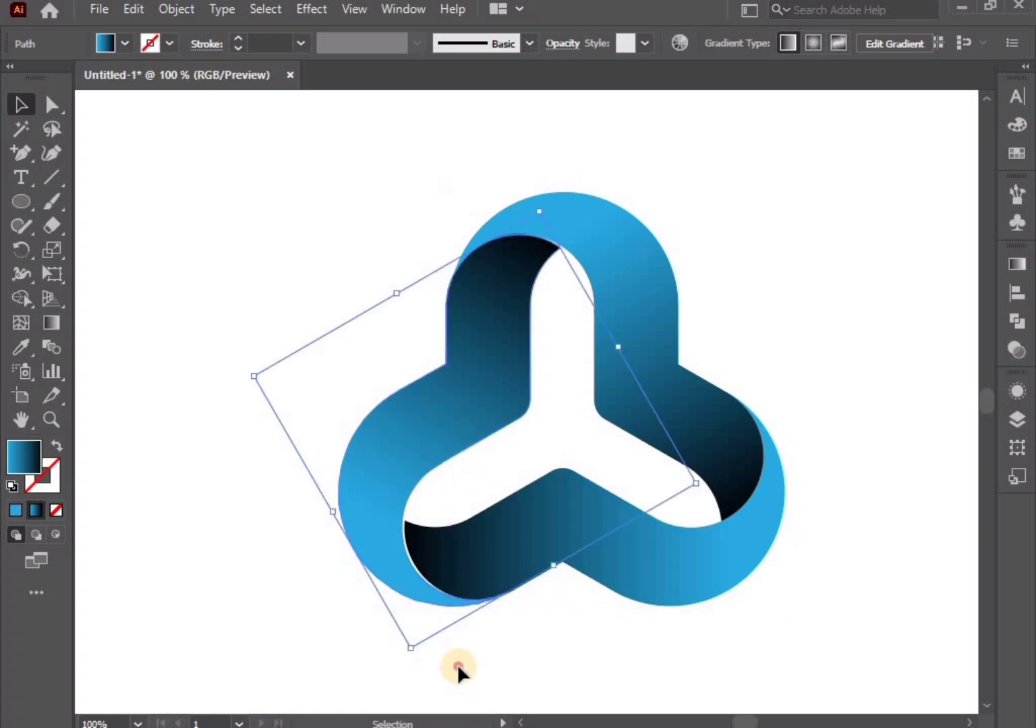
pyautogui.click(463, 664)
# - Align the third ribbon, adjust the dark band's corner anchor, and view the whole logo
pyautogui.scroll(2, 448, 601)
pyautogui.moveTo(442, 598); pyautogui.dragTo(444, 598)
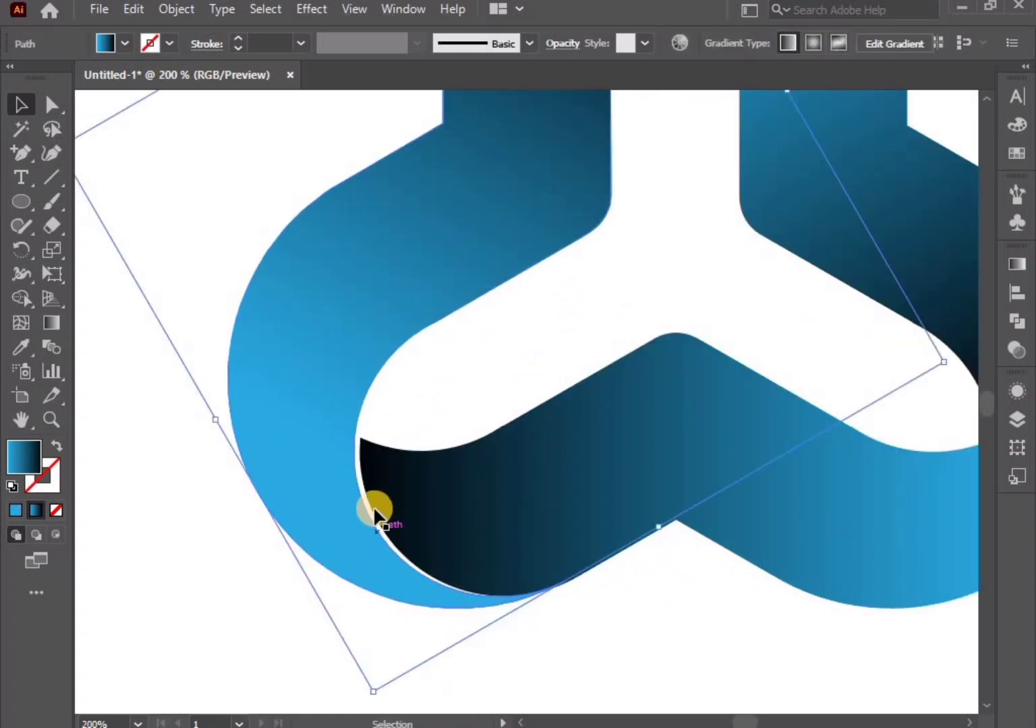
pyautogui.moveTo(353, 439); pyautogui.dragTo(369, 442)
pyautogui.scroll(1, 355, 439)
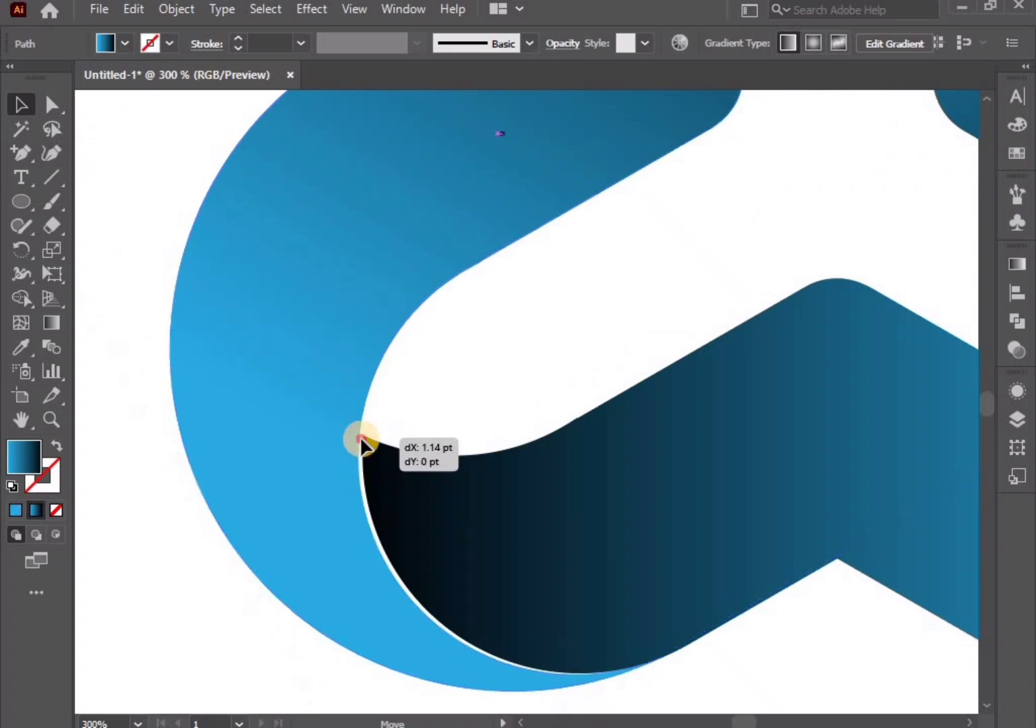
pyautogui.click(482, 414)
pyautogui.scroll(-2, 477, 439)
pyautogui.scroll(-1, 477, 439)
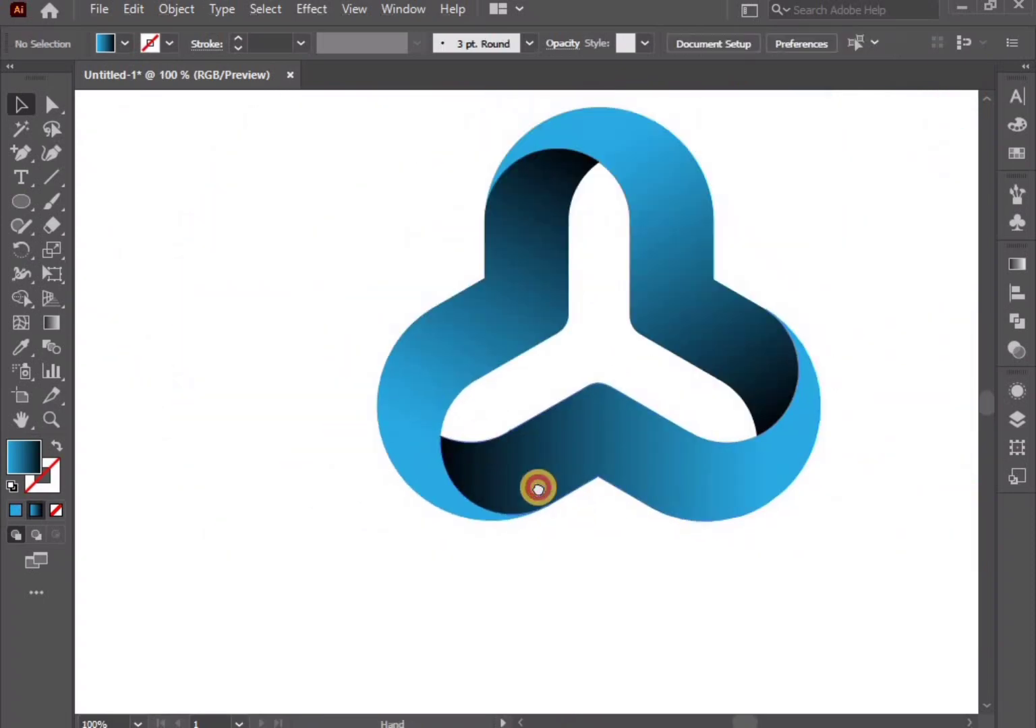
pyautogui.moveTo(537, 489); pyautogui.dragTo(516, 531)
# - Group all trefoil parts and scale the group down proportionally
pyautogui.moveTo(350, 177); pyautogui.dragTo(754, 566)
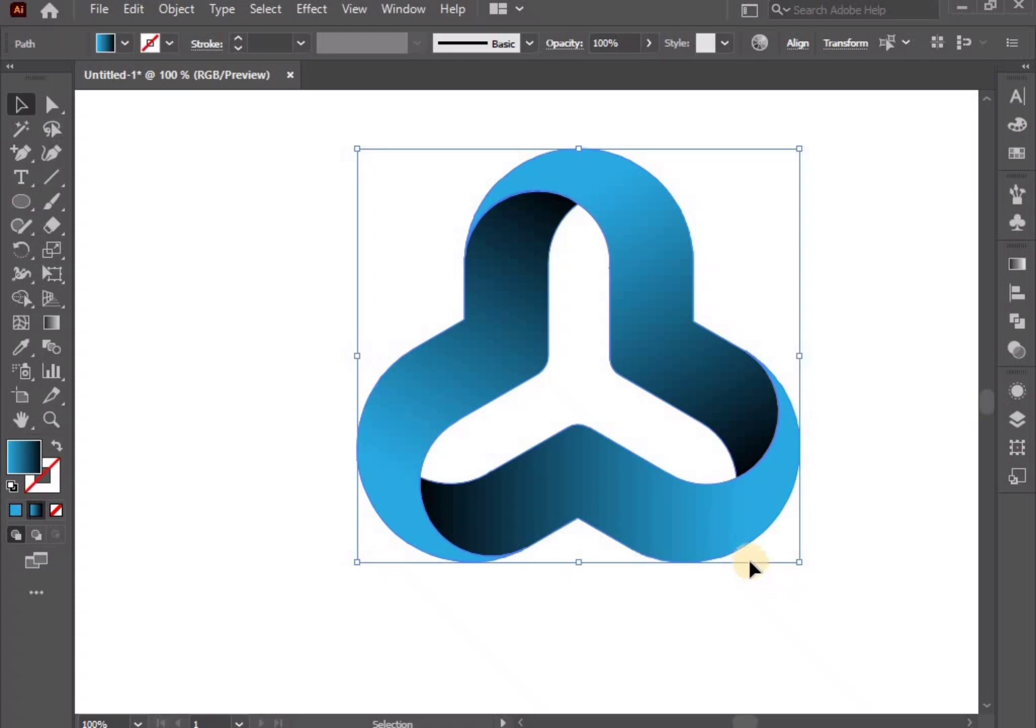
pyautogui.hotkey('ctrl', 'g')
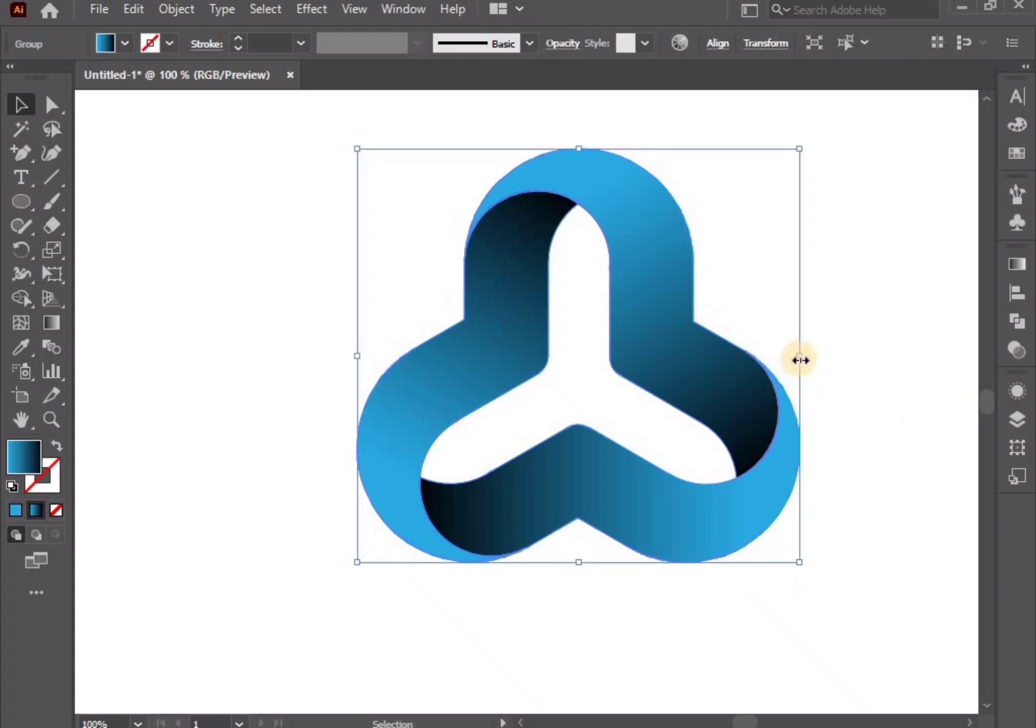
pyautogui.moveTo(800, 360); pyautogui.dragTo(720, 356)
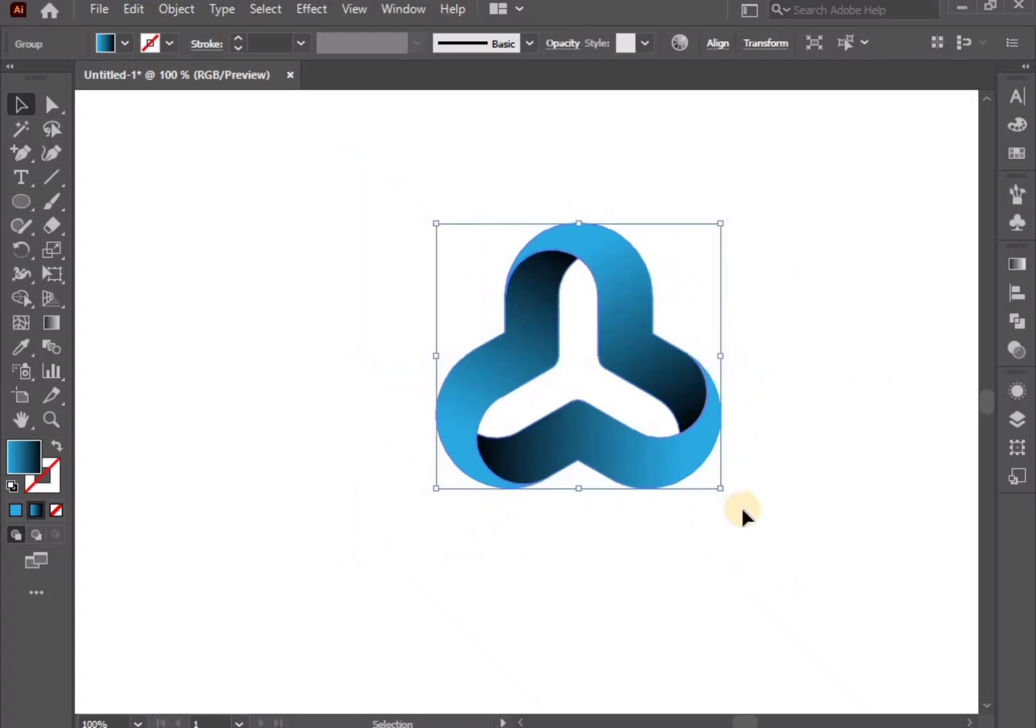
pyautogui.click(731, 497)
# - Rotate the logo group so the emblem reads as an upright Y
pyautogui.click(654, 443)
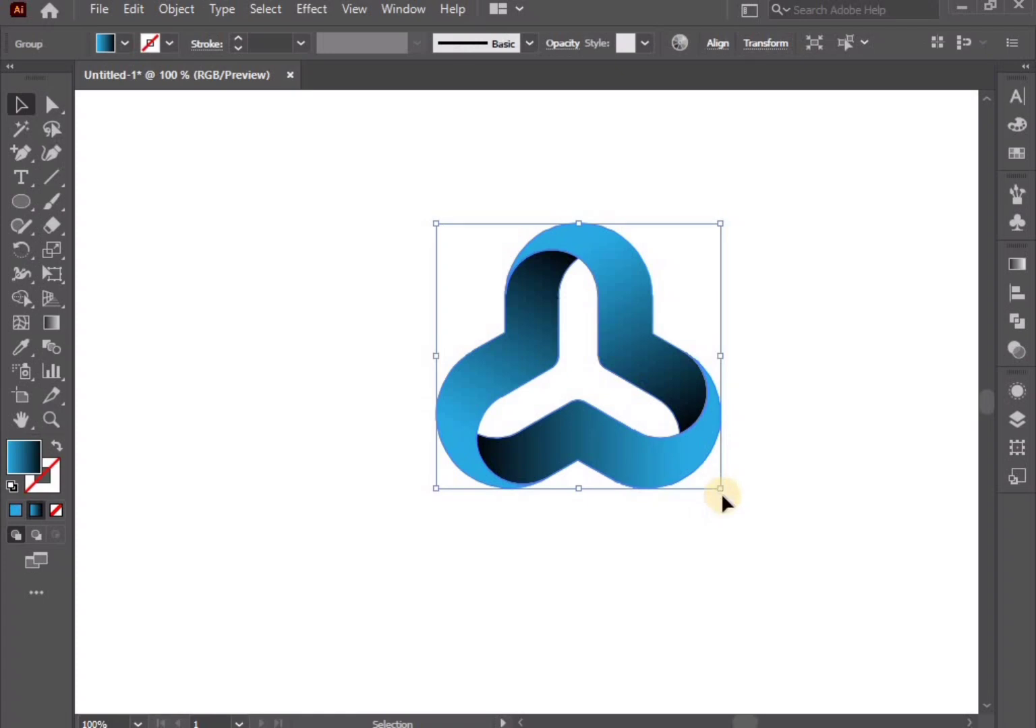
pyautogui.moveTo(722, 495)
pyautogui.mouseDown()
pyautogui.moveTo(493, 310)
pyautogui.moveTo(631, 371)
pyautogui.mouseUp()
pyautogui.click(641, 399)
pyautogui.click(613, 342)
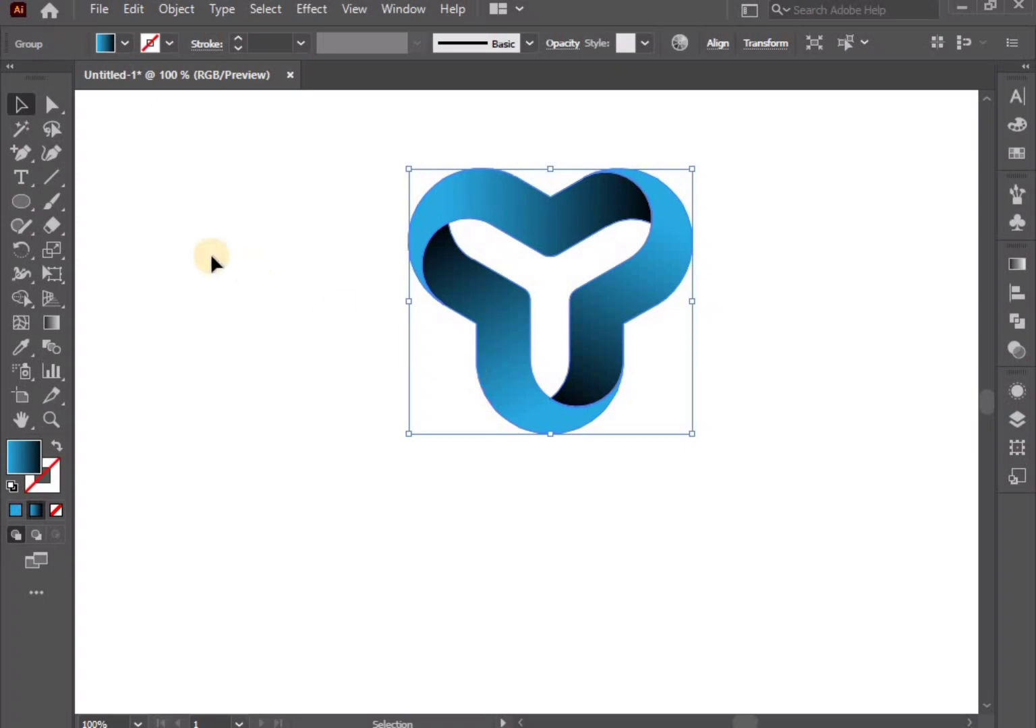
# - Reflect a copy of the logo across a horizontal axis at its bottom tip
pyautogui.moveTo(23, 247); pyautogui.dragTo(83, 277)
pyautogui.press('o')
pyautogui.moveTo(474, 451); pyautogui.dragTo(550, 433)
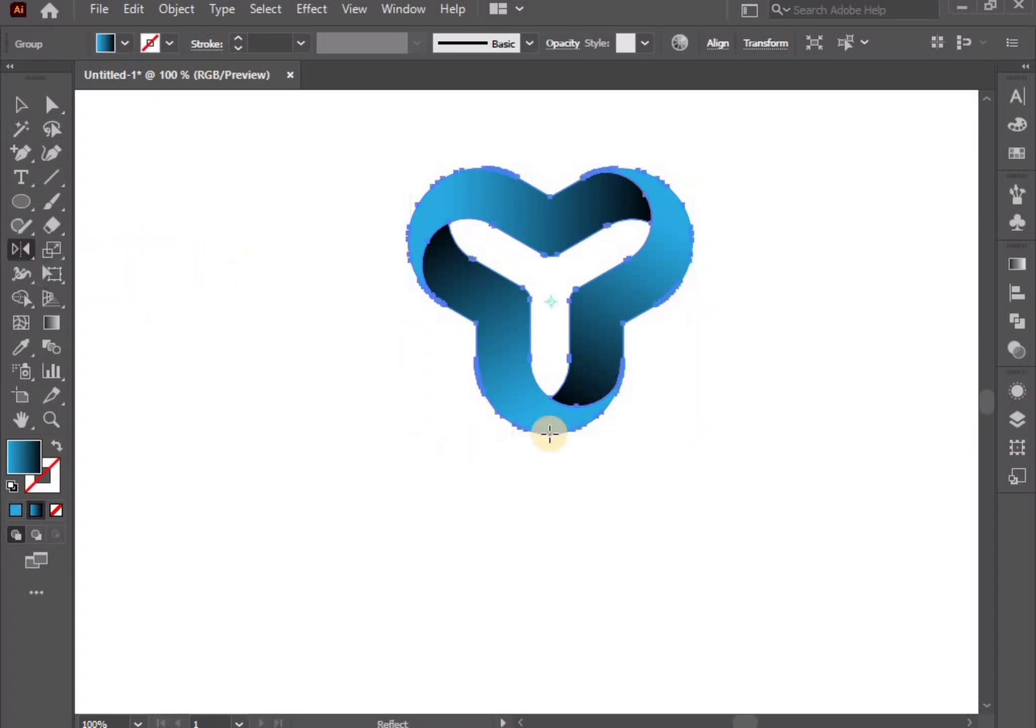
pyautogui.keyDown('alt'); pyautogui.click(549, 435); pyautogui.keyUp('alt')
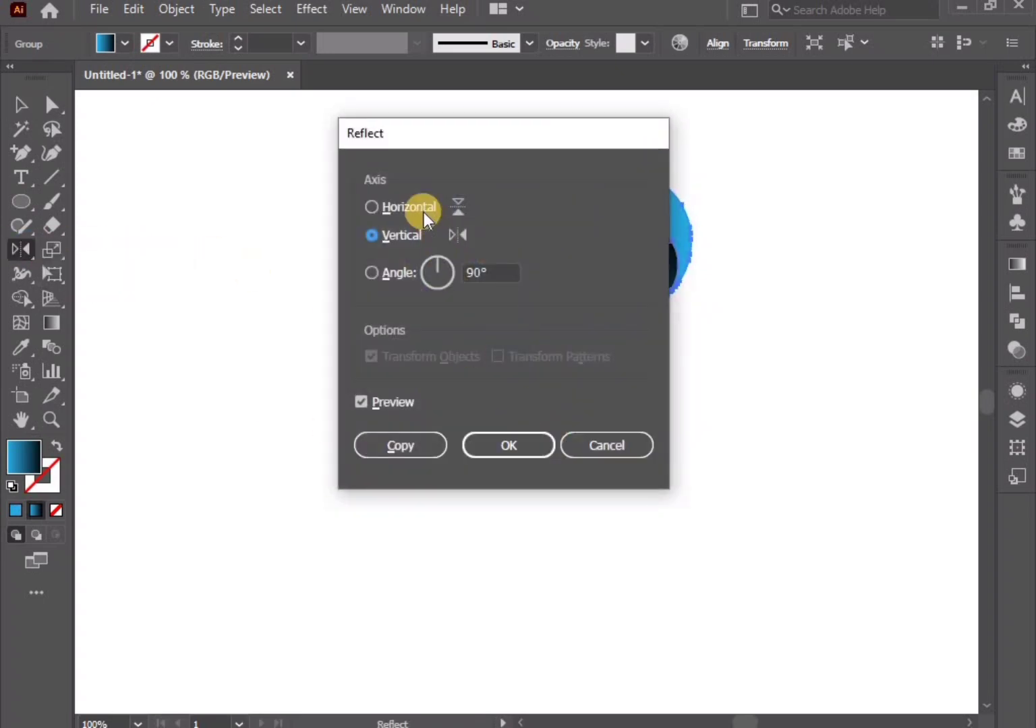
pyautogui.click(371, 208)
pyautogui.click(420, 450)
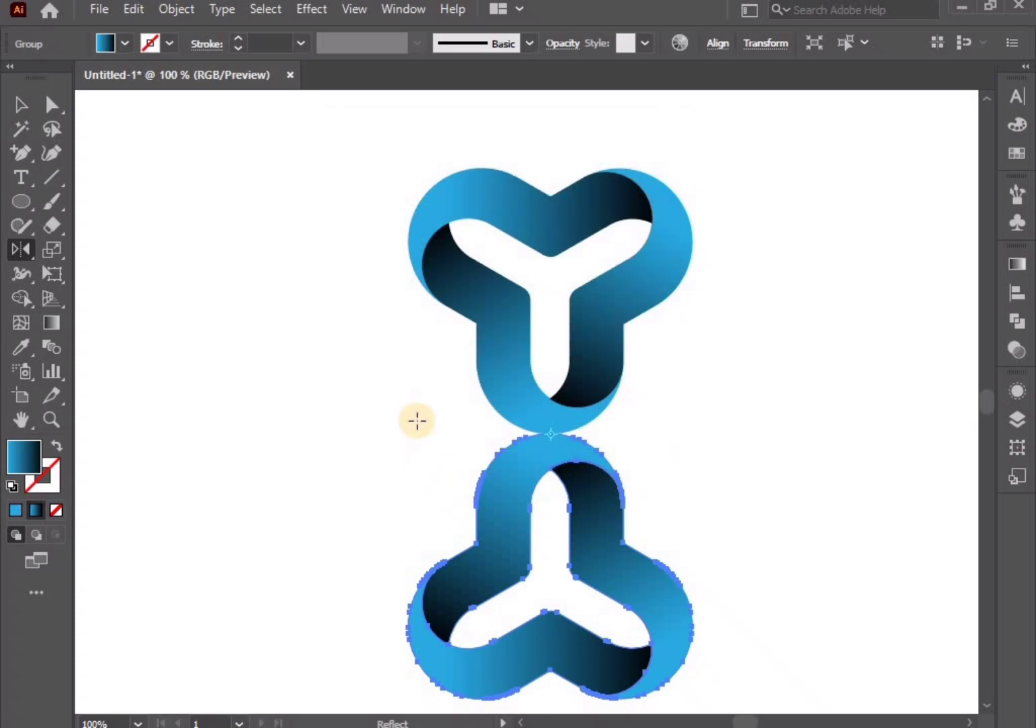
# - Move both logos higher on the artboard and nudge the mirrored copy slightly down
pyautogui.click(37, 110)
pyautogui.click(313, 355)
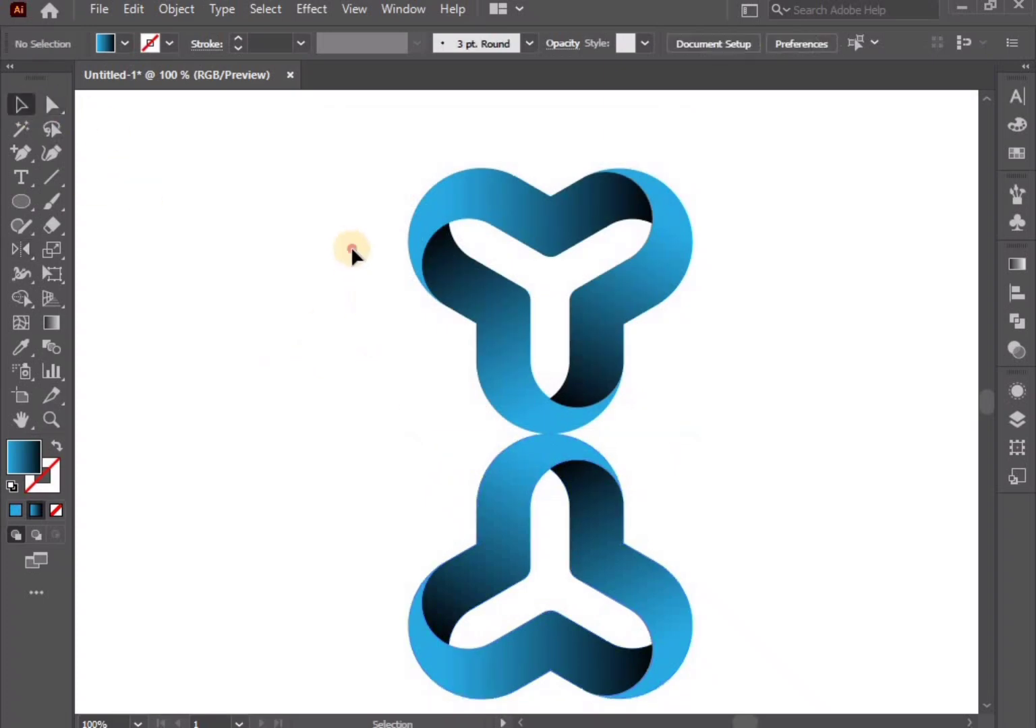
pyautogui.hotkey('ctrl', 'a')
pyautogui.moveTo(562, 432); pyautogui.dragTo(562, 390)
pyautogui.click(579, 460)
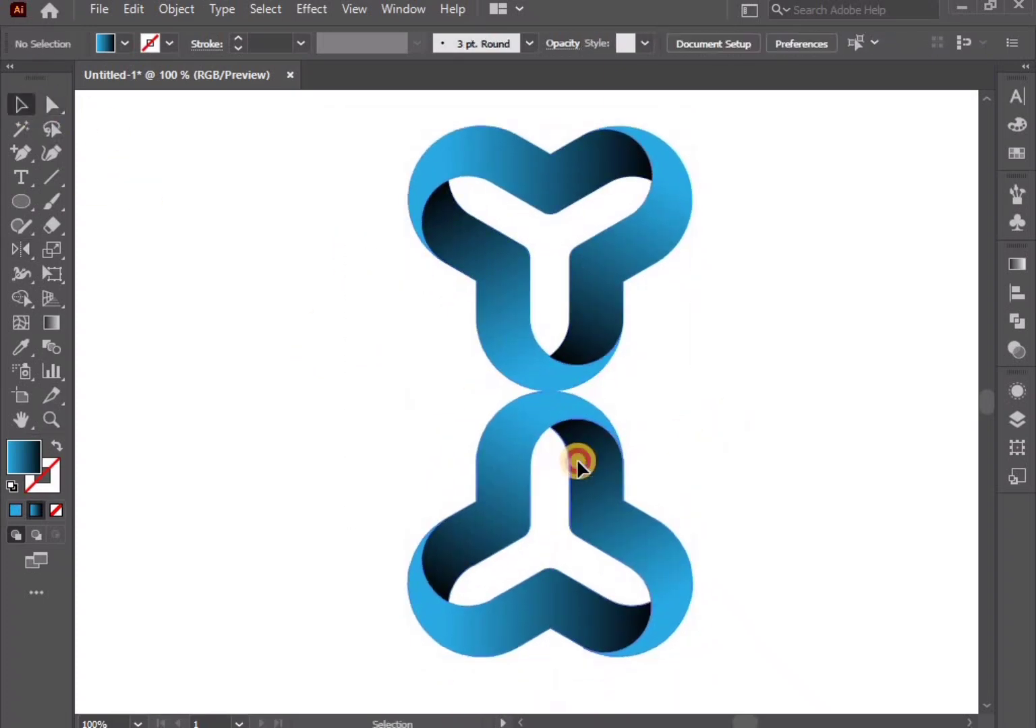
pyautogui.press('Down')
pyautogui.press('Down')
pyautogui.press('Down')
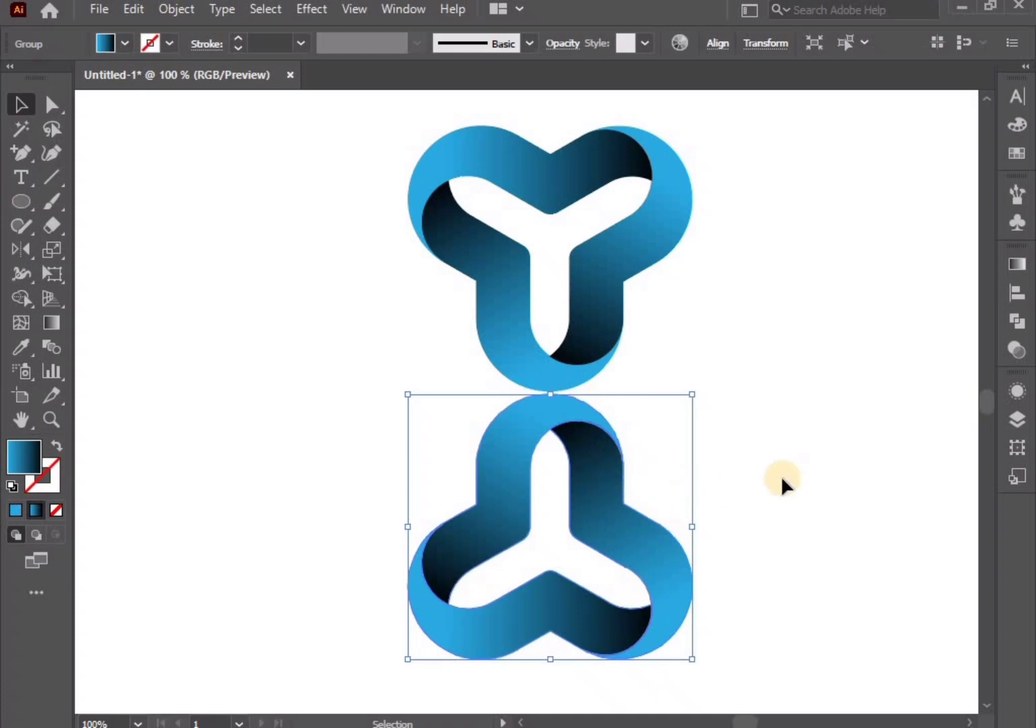
# - Draw a rectangle covering the mirrored copy of the logo
pyautogui.click(781, 477)
pyautogui.moveTo(39, 205)
pyautogui.mouseDown()
pyautogui.moveTo(145, 241)
pyautogui.moveTo(135, 201)
pyautogui.mouseUp()
pyautogui.moveTo(318, 395)
pyautogui.mouseDown()
pyautogui.moveTo(682, 658)
pyautogui.moveTo(760, 674)
pyautogui.mouseUp()
pyautogui.press('v')
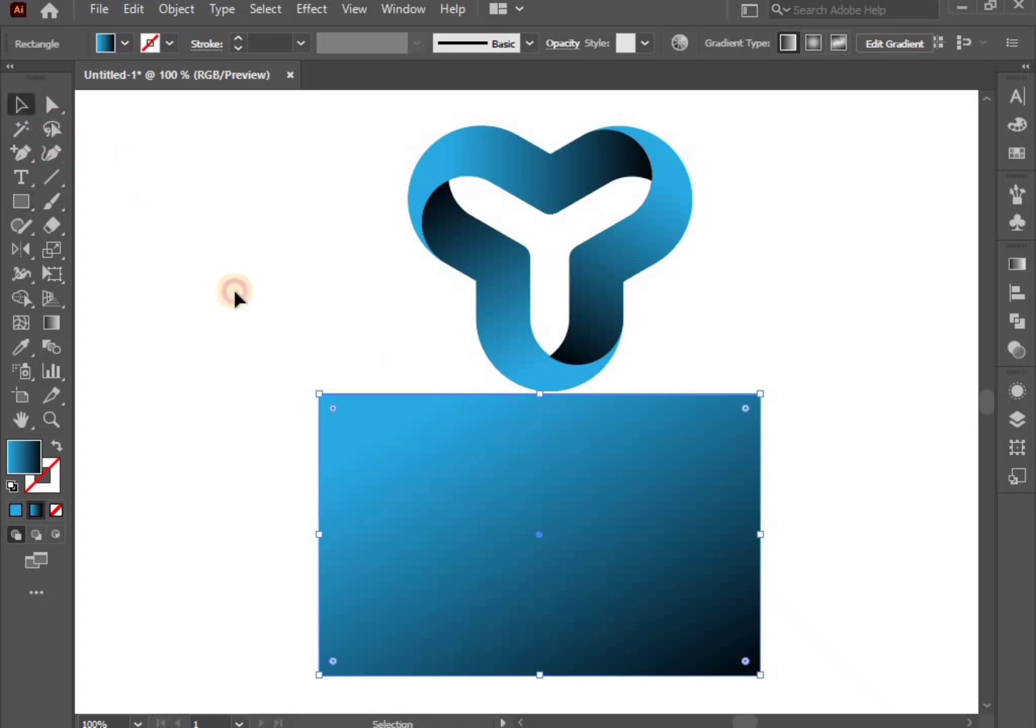
# - Fill the rectangle with a top-to-bottom White, Black gradient, midpoint raised so black dominates
pyautogui.click(1018, 267)
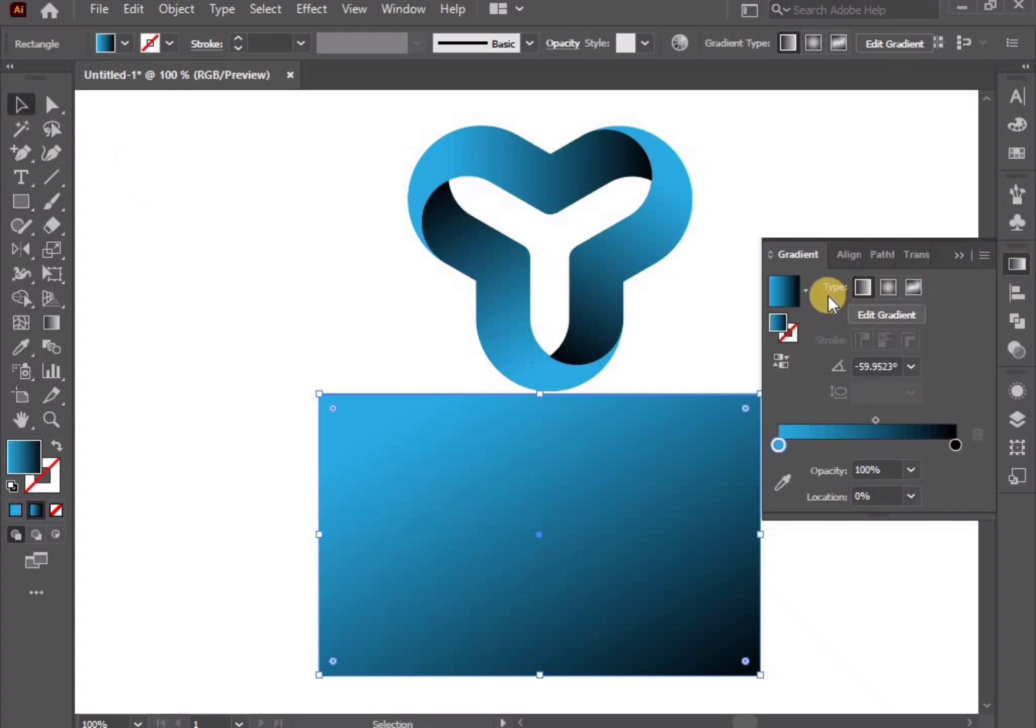
pyautogui.click(805, 291)
pyautogui.click(756, 326)
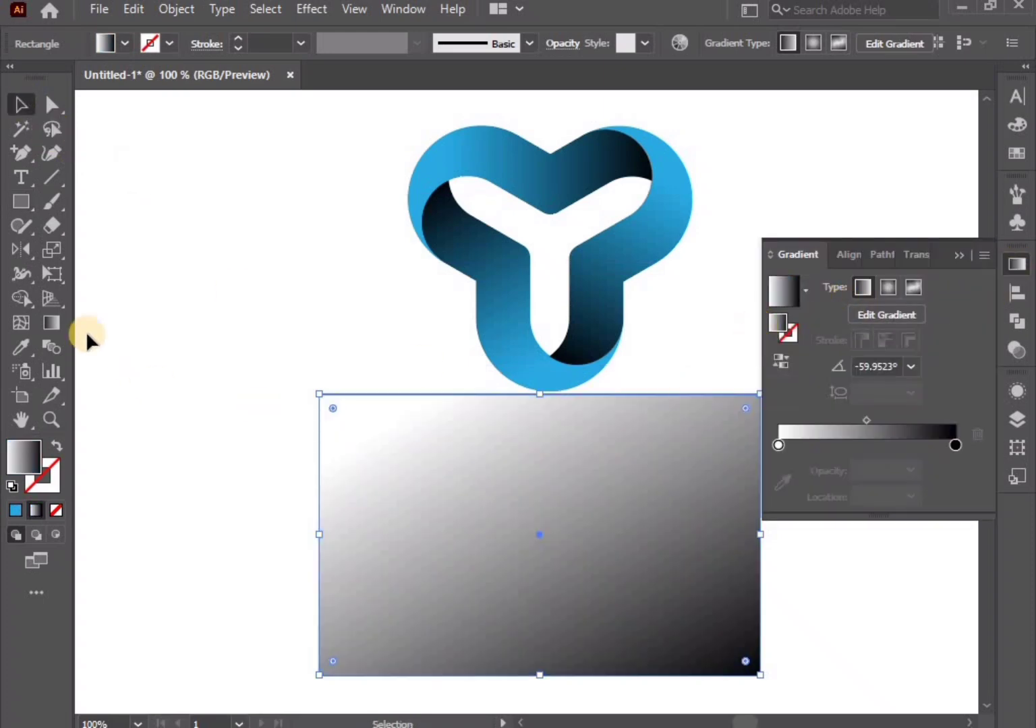
pyautogui.click(54, 322)
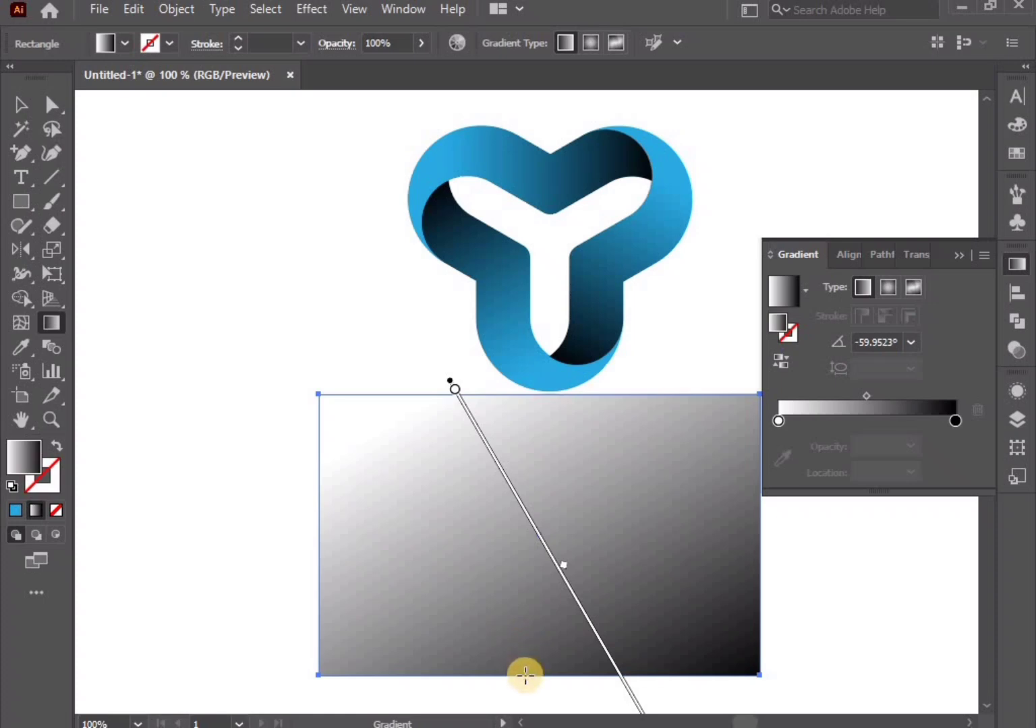
pyautogui.moveTo(525, 676); pyautogui.dragTo(540, 485)
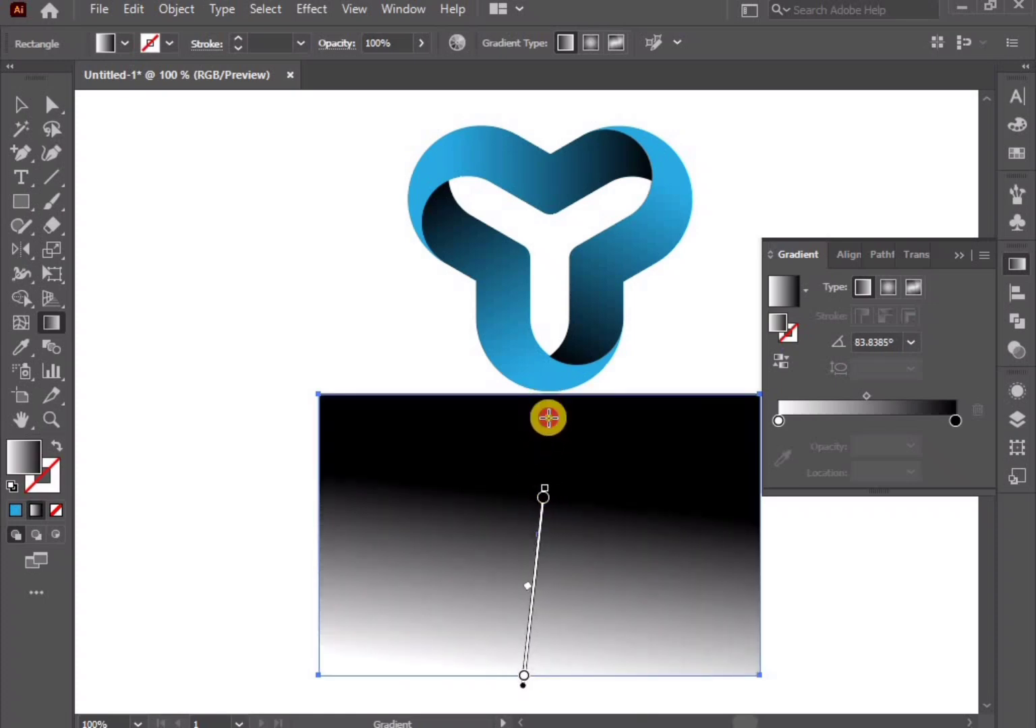
pyautogui.moveTo(547, 394); pyautogui.dragTo(549, 668)
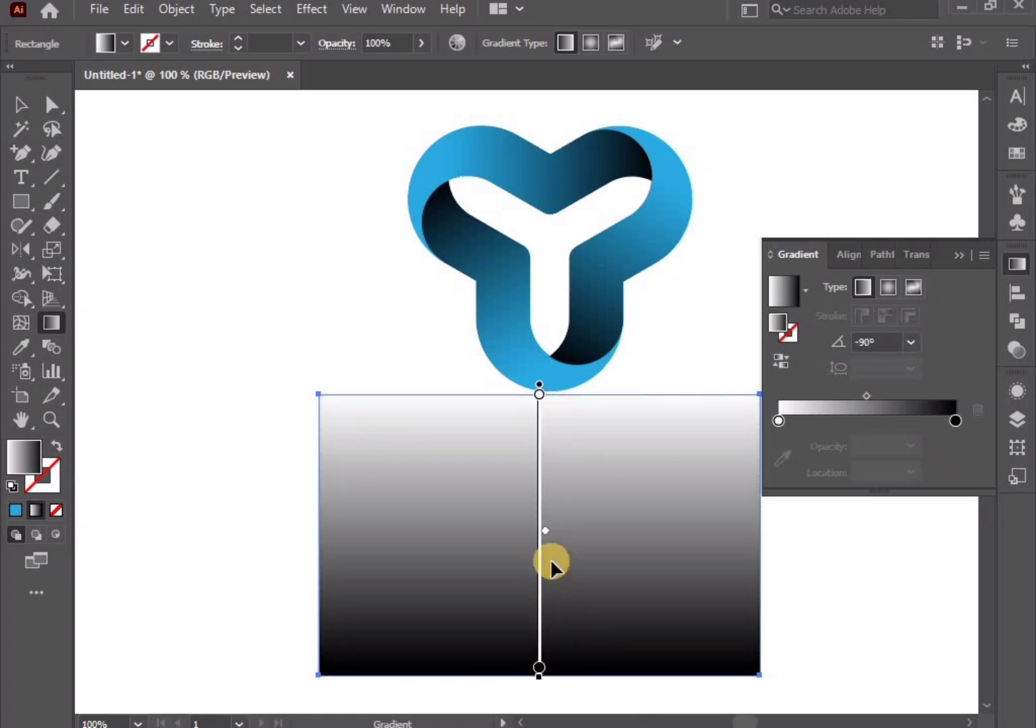
pyautogui.moveTo(541, 532); pyautogui.dragTo(547, 430)
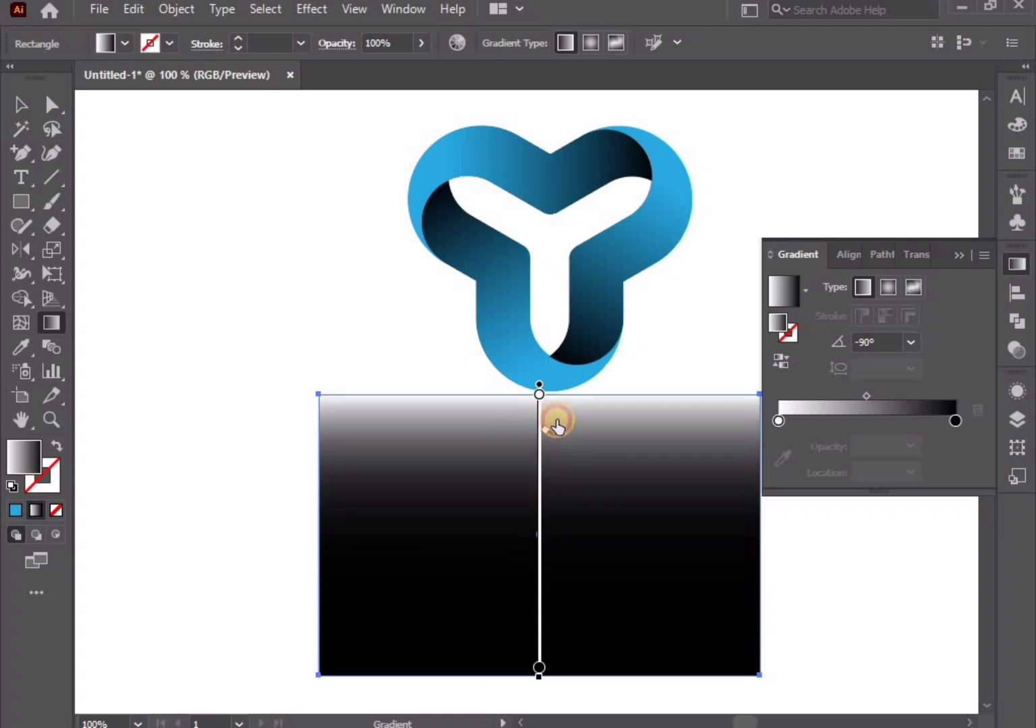
pyautogui.click(17, 104)
# - Use the gradient rectangle as an opacity mask over the mirrored logo via Make Mask
pyautogui.moveTo(155, 436); pyautogui.dragTo(719, 559)
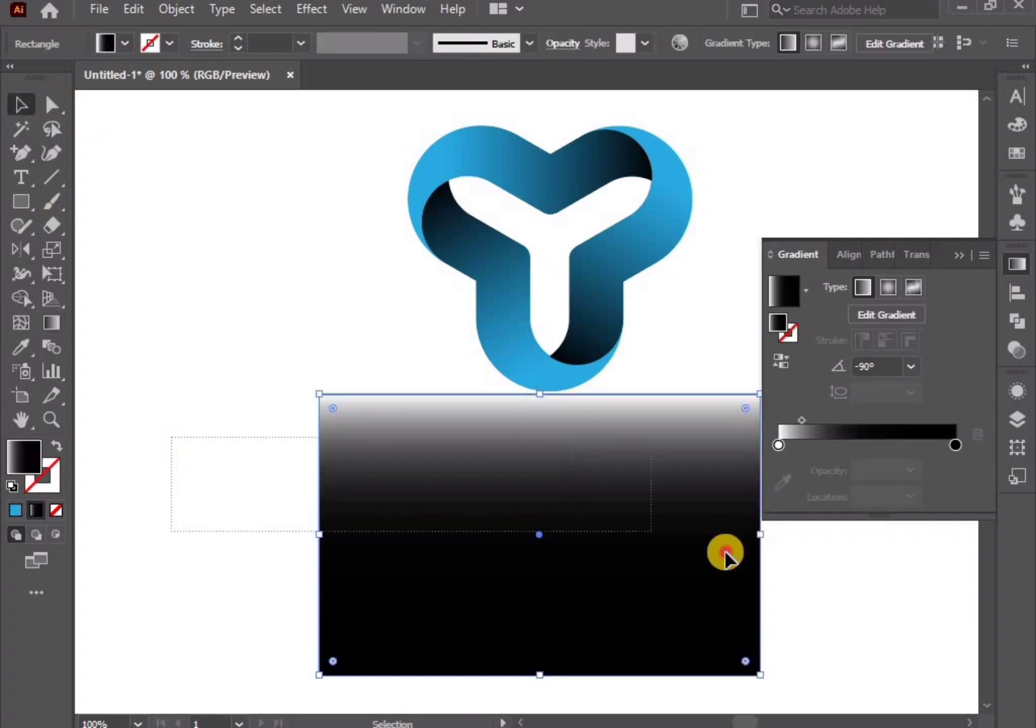
pyautogui.click(961, 261)
pyautogui.click(1016, 349)
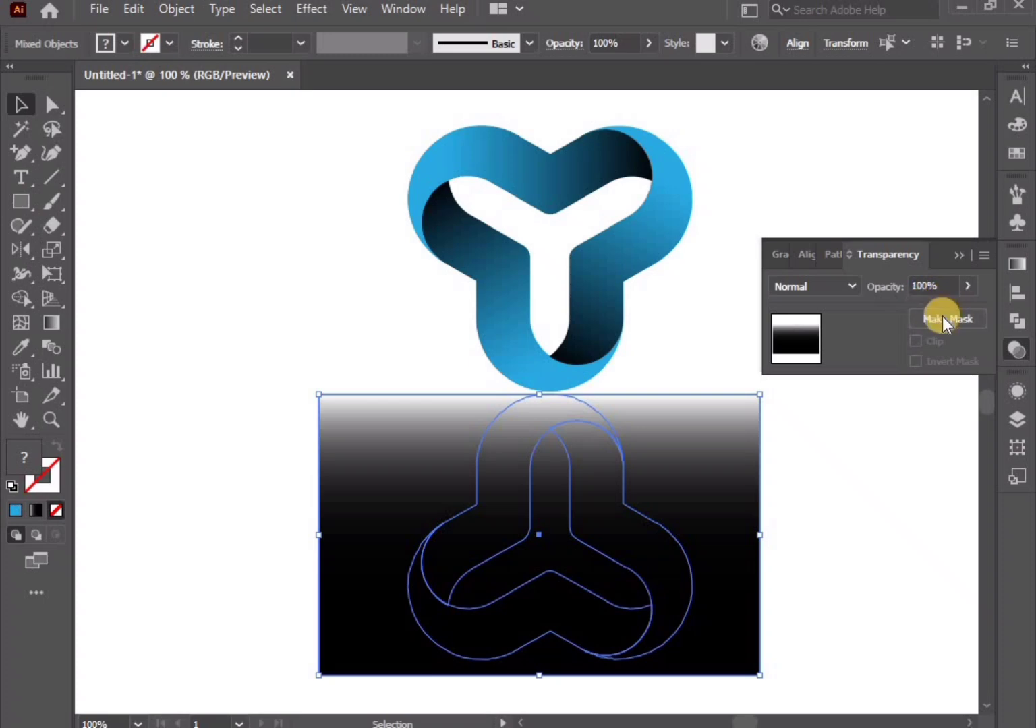
pyautogui.click(943, 317)
pyautogui.click(847, 487)
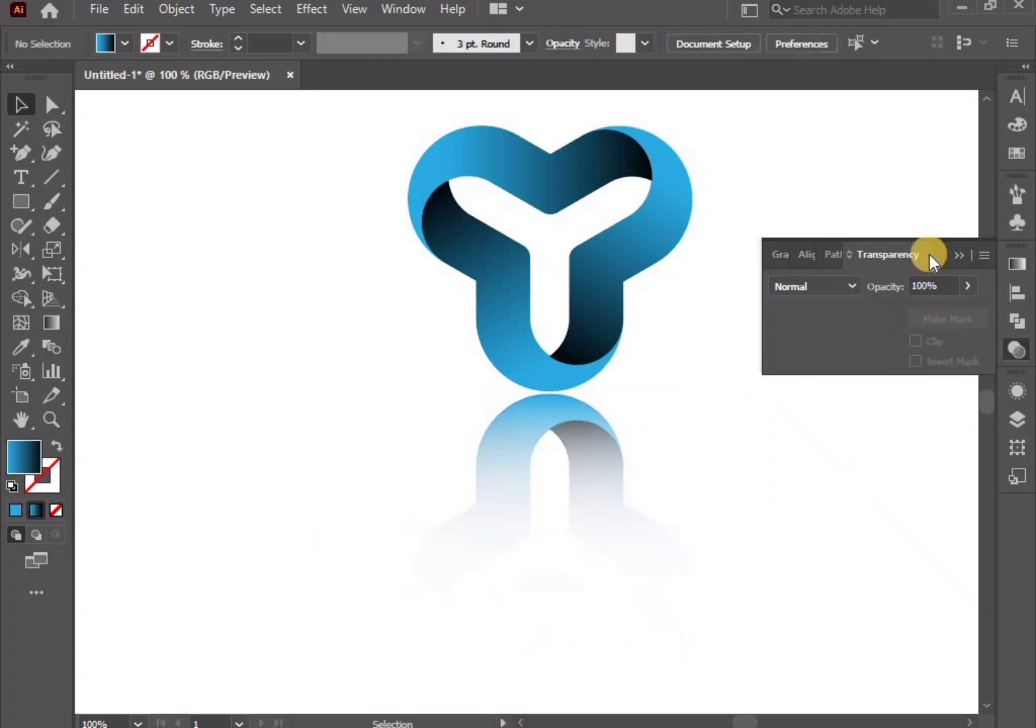
pyautogui.click(718, 572)
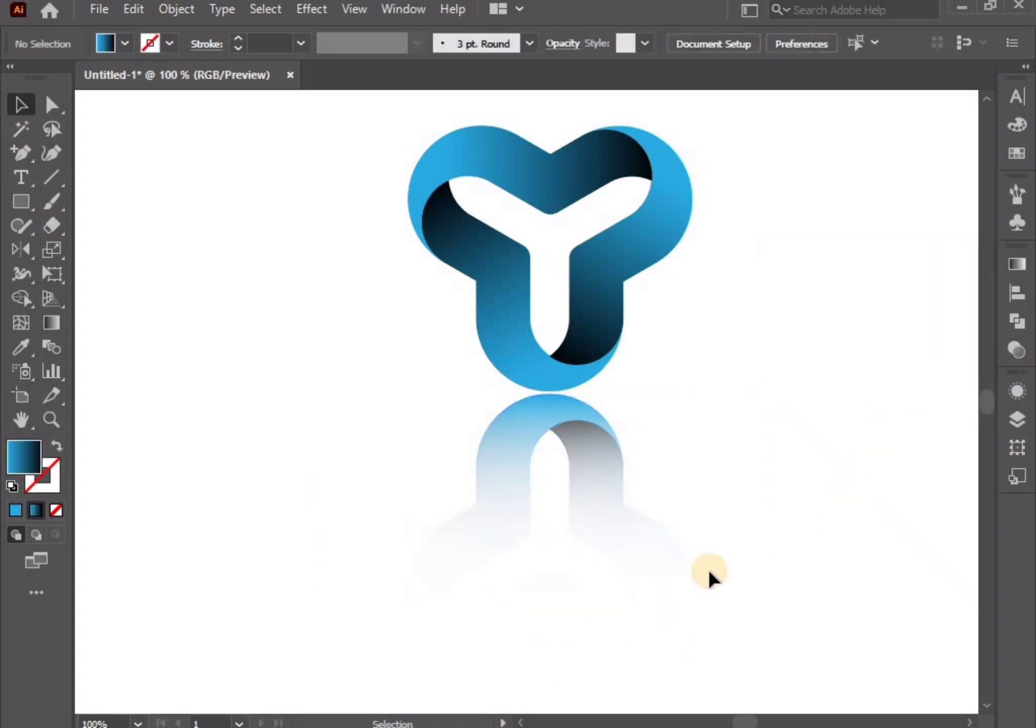